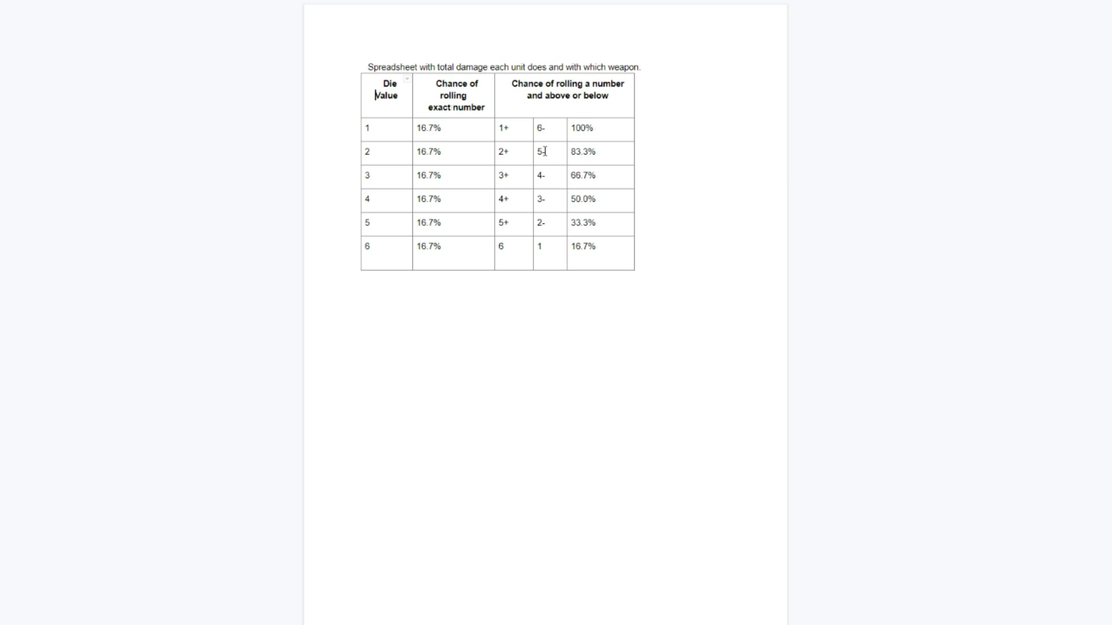
Examine the dice table's chances of rolling a given number and above or below
double_click(503, 127)
click(503, 127)
double_click(502, 175)
drag(597, 177, 573, 185)
click(501, 197)
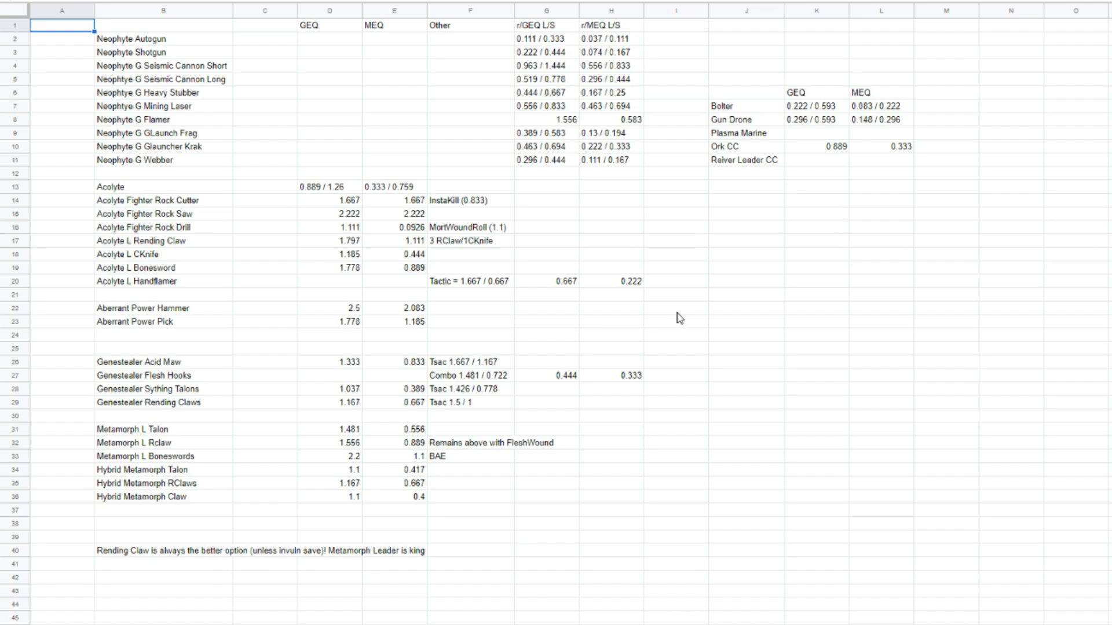
Review the unit and weapon list and the GEQ, MEQ, Other, r/GEQ L/S and r/MEQ L/S column headings in the damage spreadsheet
drag(168, 38, 166, 499)
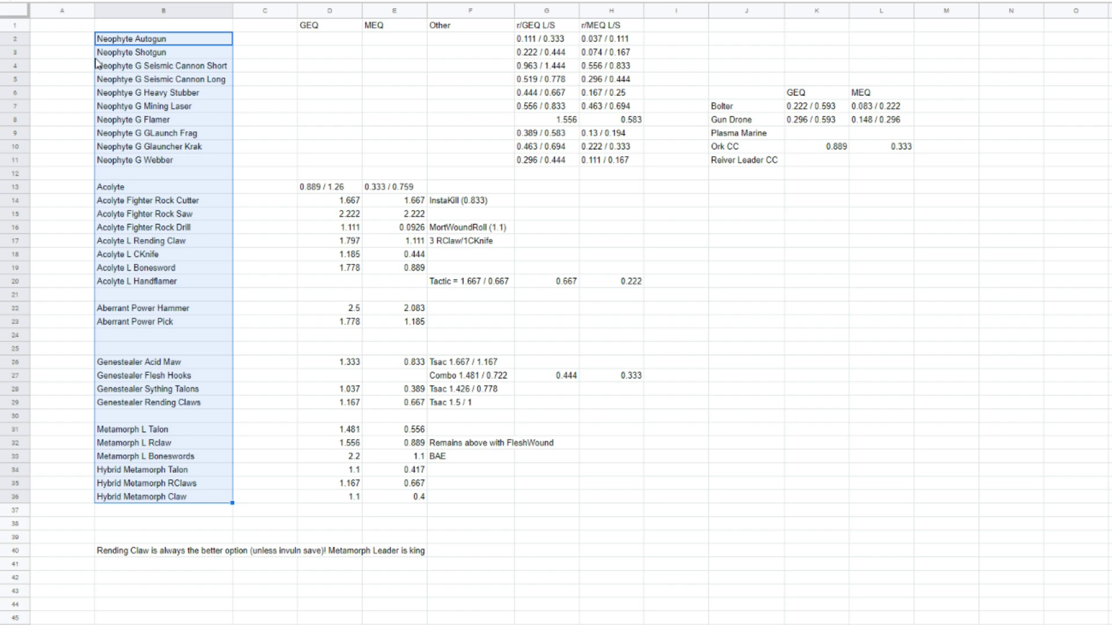
click(173, 52)
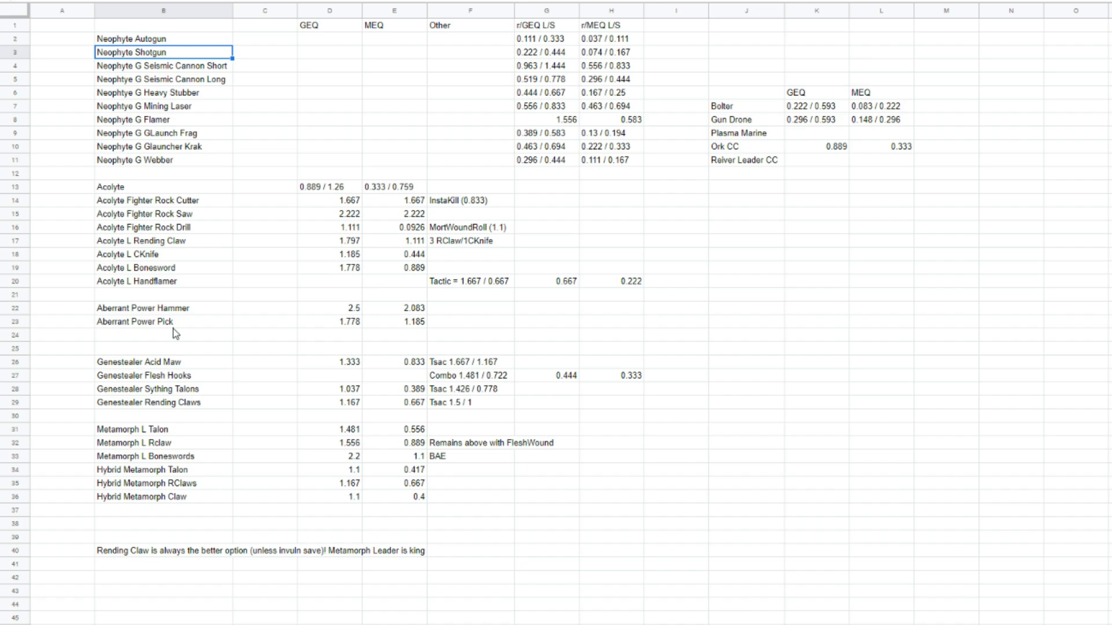
click(334, 26)
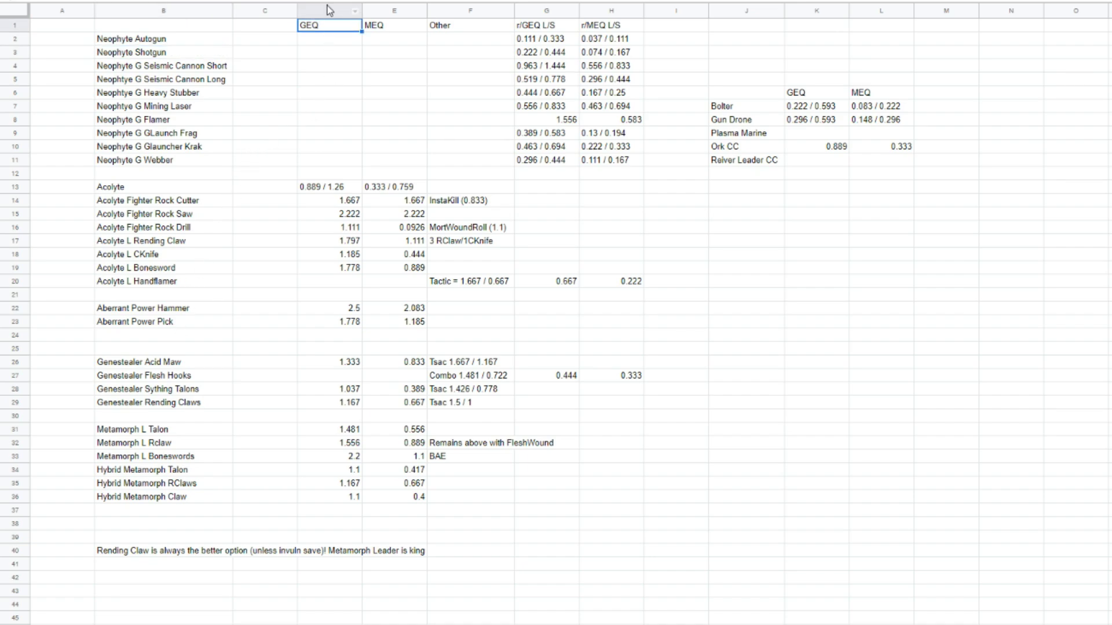
click(393, 31)
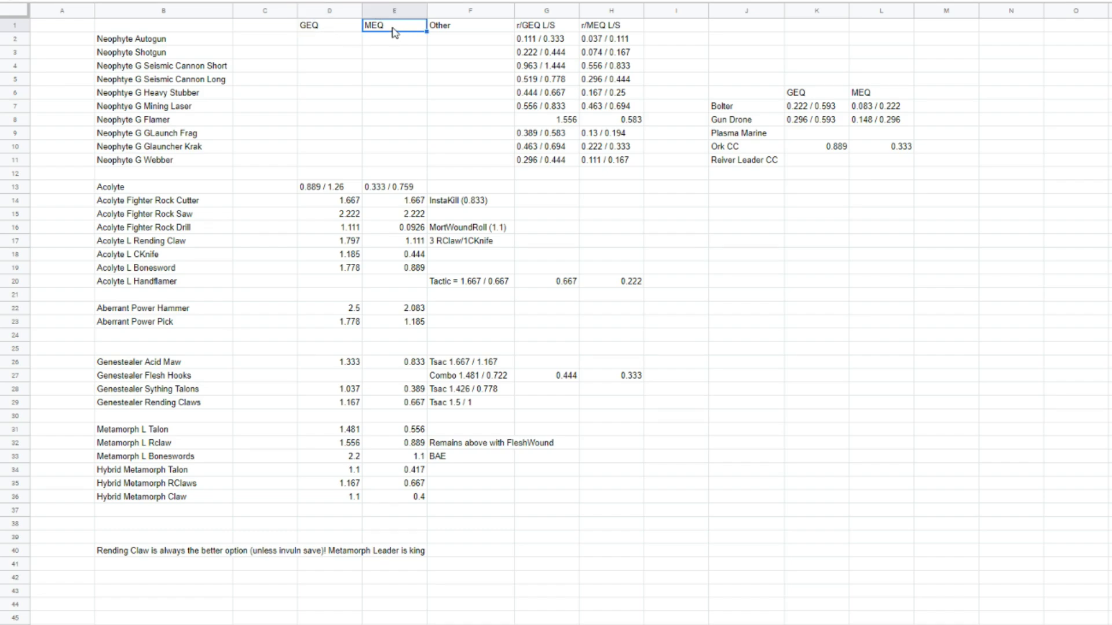
click(455, 27)
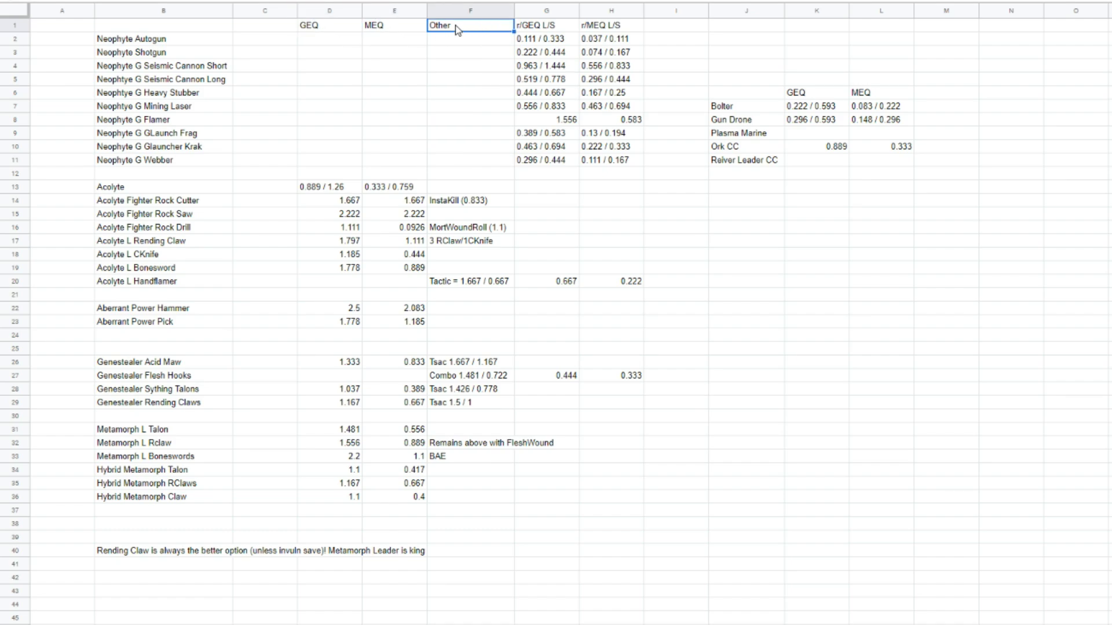
click(537, 31)
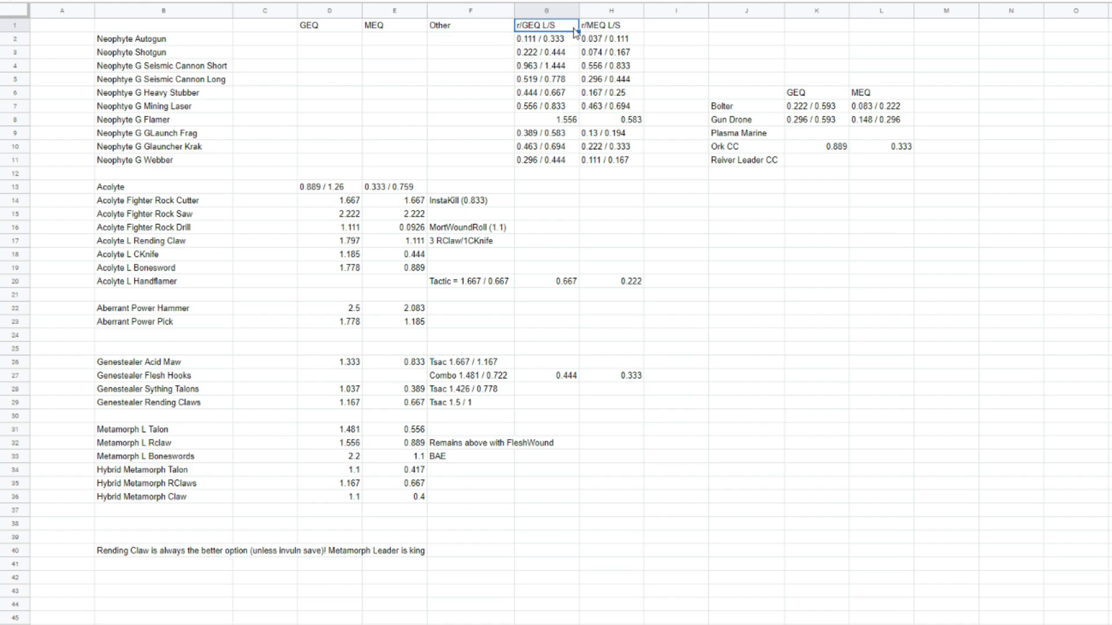
click(592, 27)
key(Left)
click(323, 32)
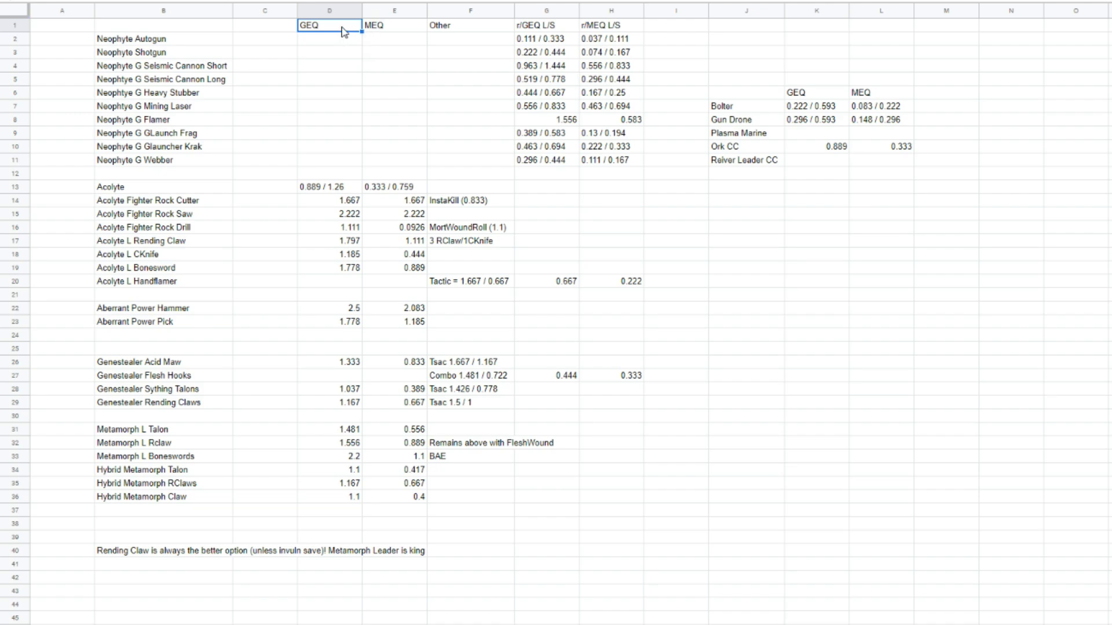
Examine the GEQ and MEQ damage columns for all units, and the ranged r/GEQ and r/MEQ columns for the Neophyte weapons
drag(342, 27, 322, 502)
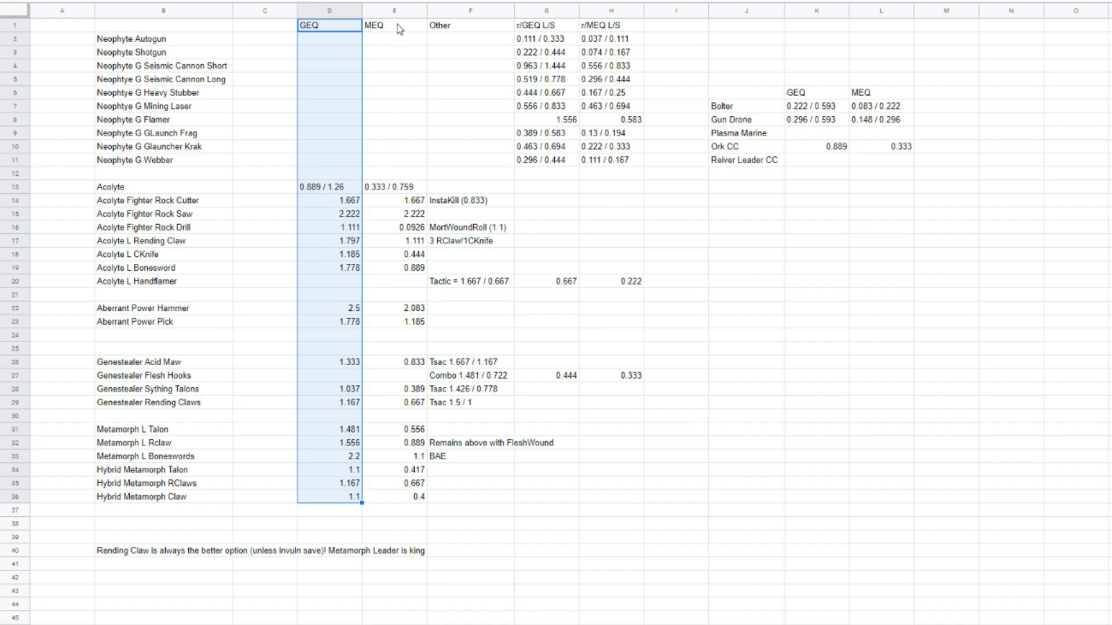
drag(399, 27, 401, 500)
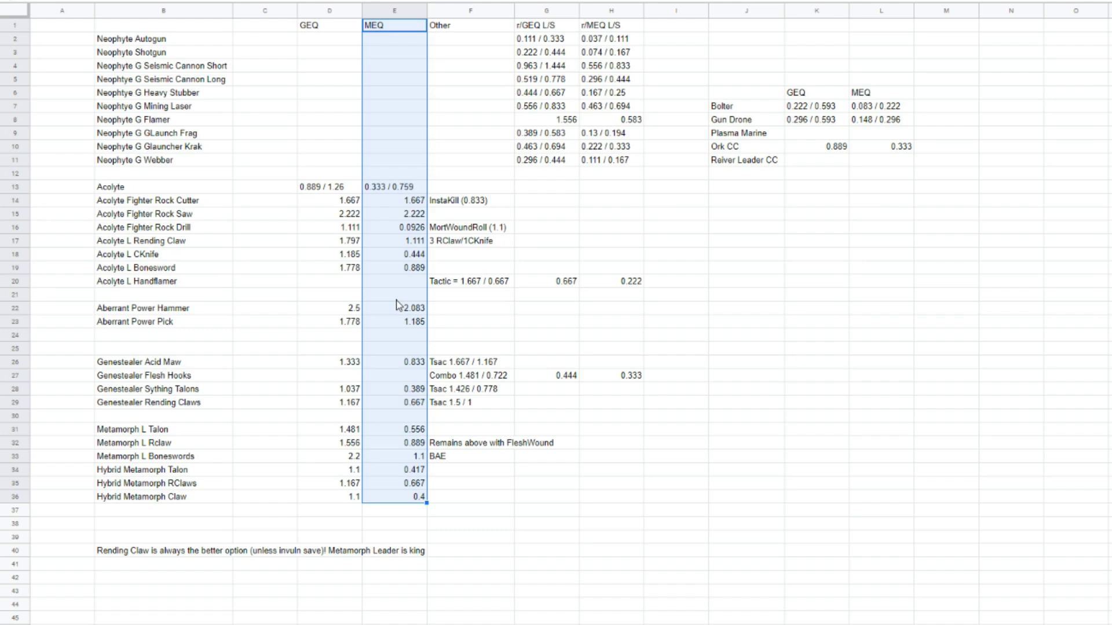
click(543, 41)
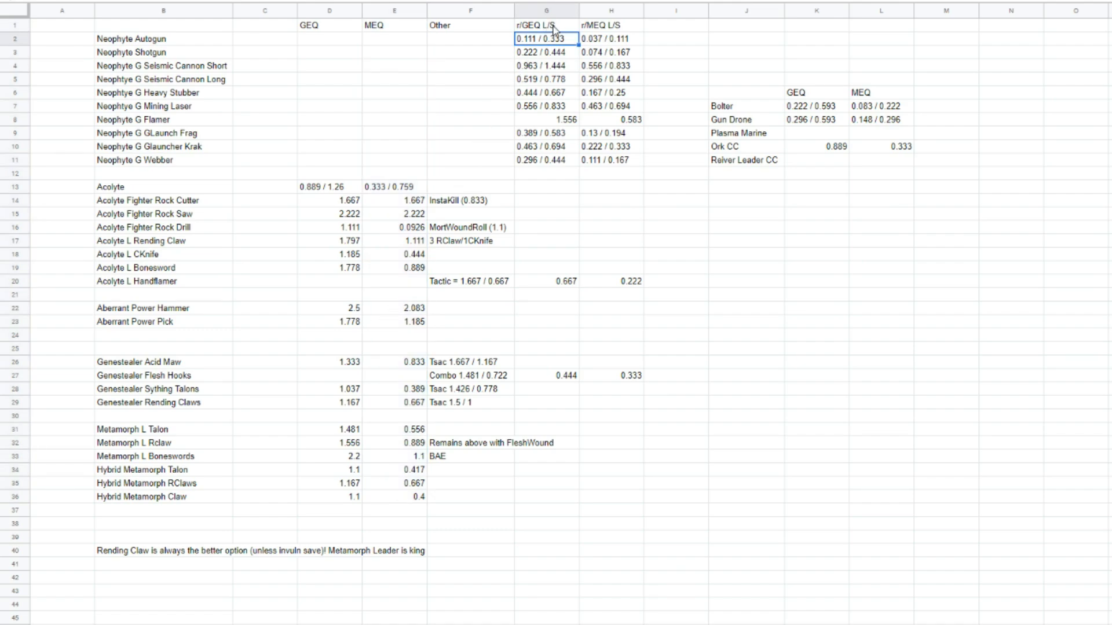
drag(553, 27, 565, 167)
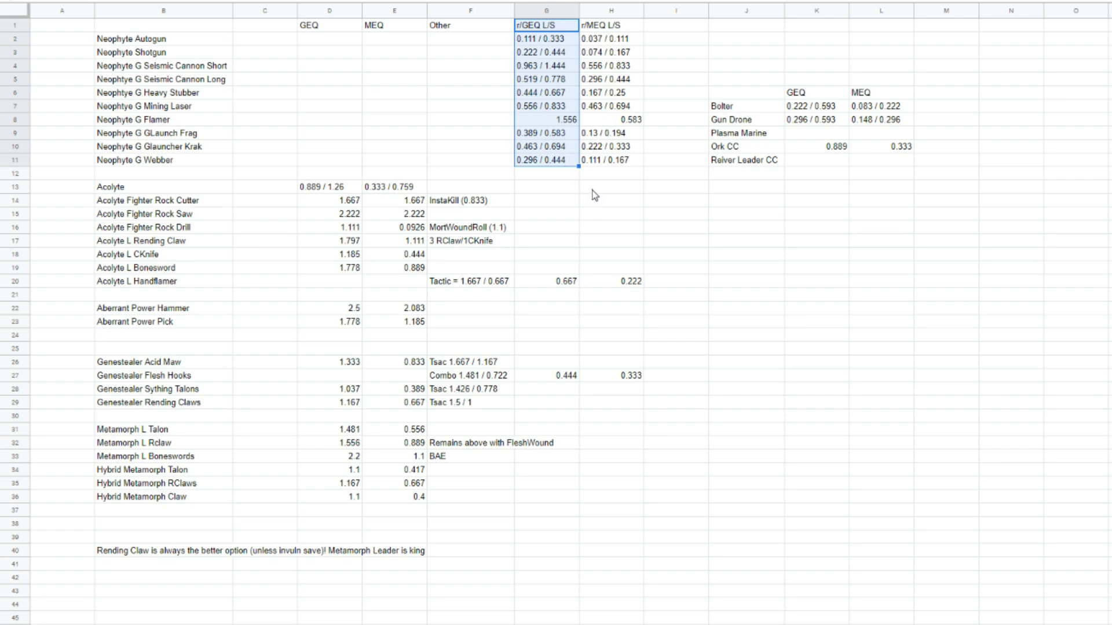
click(609, 27)
drag(620, 39, 618, 167)
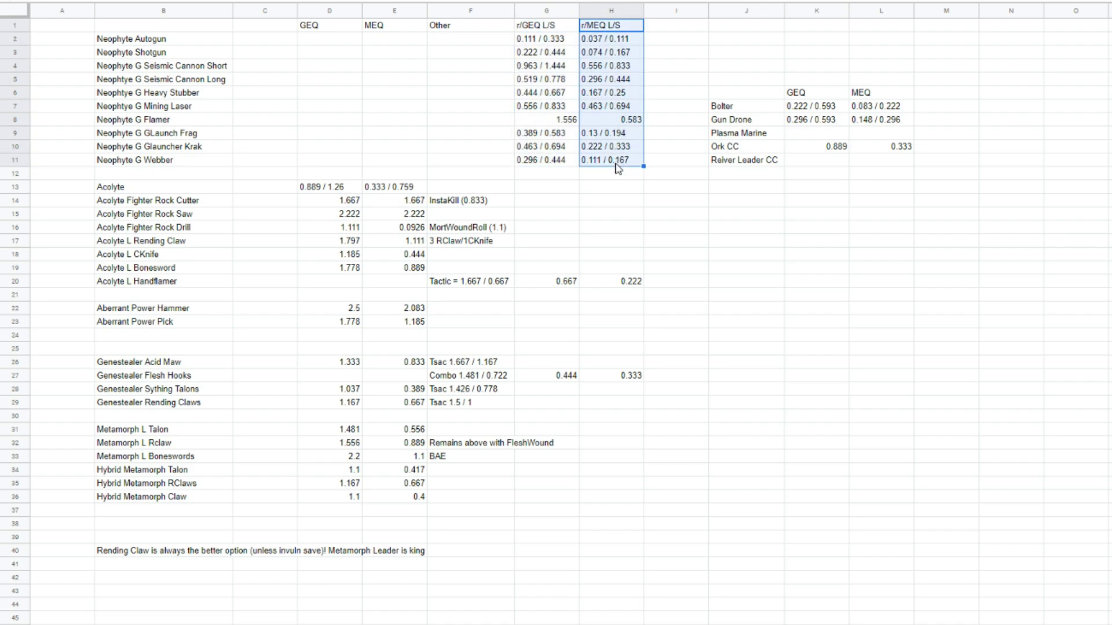
click(550, 29)
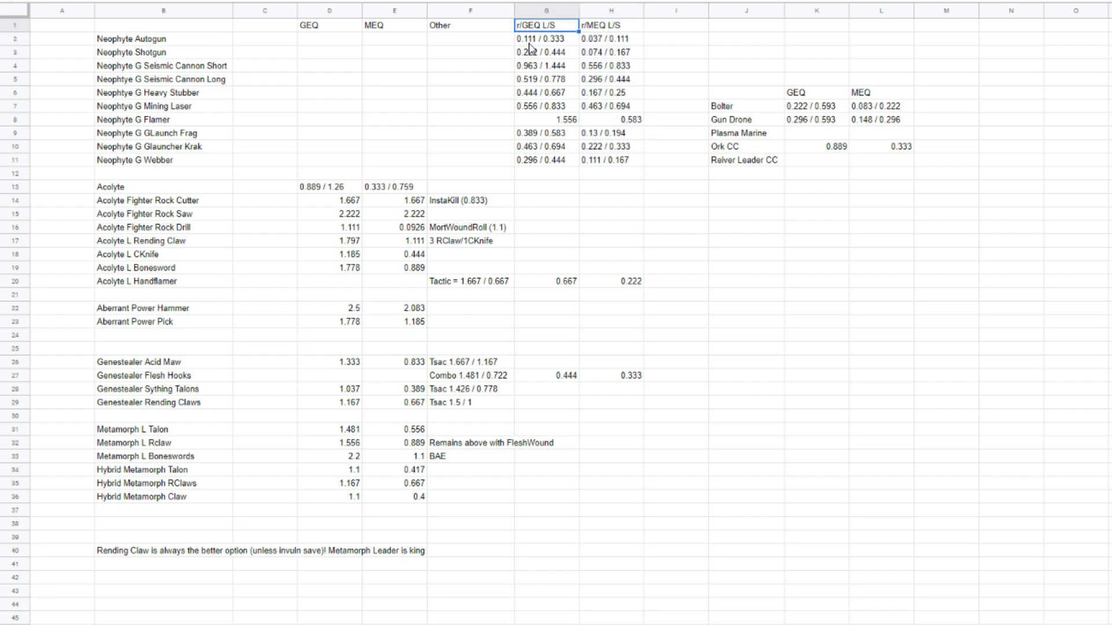
click(529, 40)
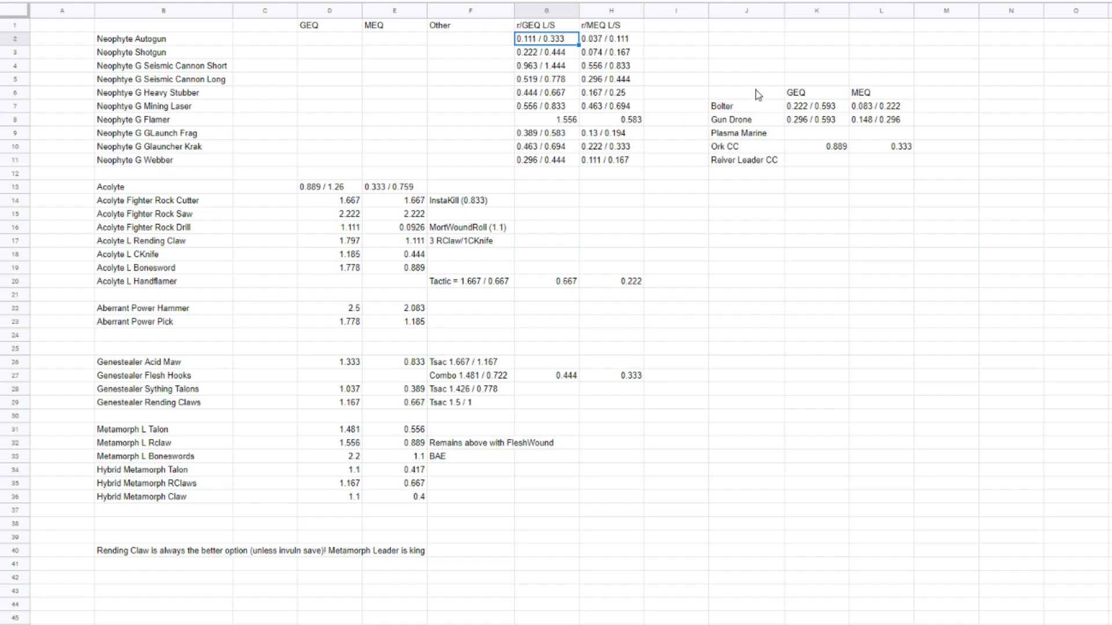
Review the comparison table of Bolter, Gun Drone, Plasma Marine, Ork CC and Reiver Leader CC with its GEQ and MEQ values
drag(757, 94, 889, 165)
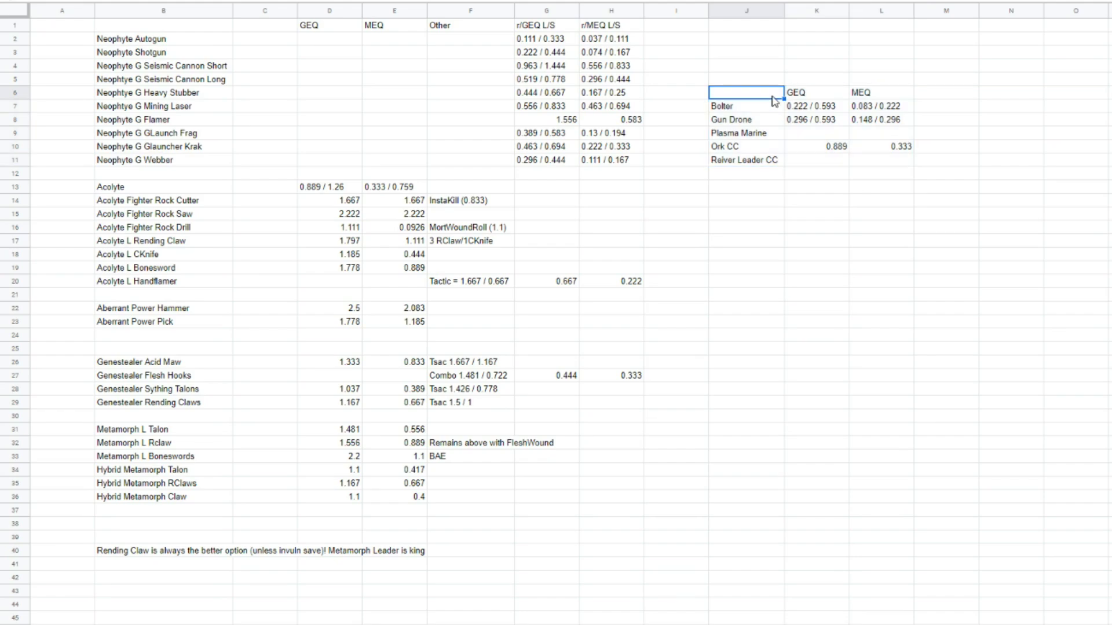
key(Escape)
drag(815, 109, 874, 165)
click(816, 134)
click(761, 109)
click(762, 118)
click(761, 110)
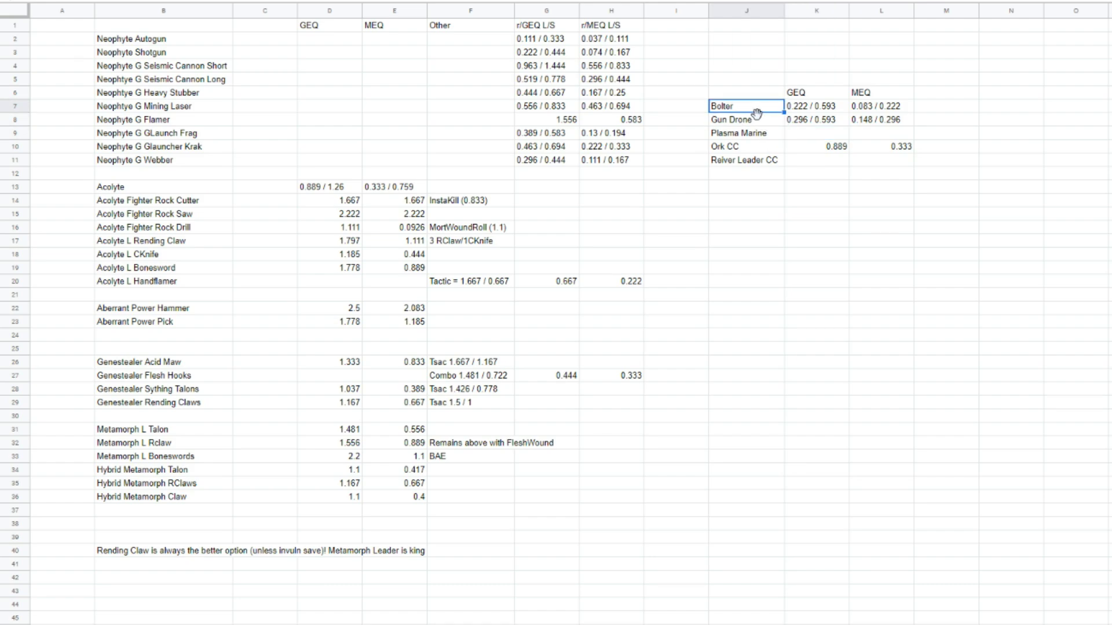
click(756, 118)
click(754, 148)
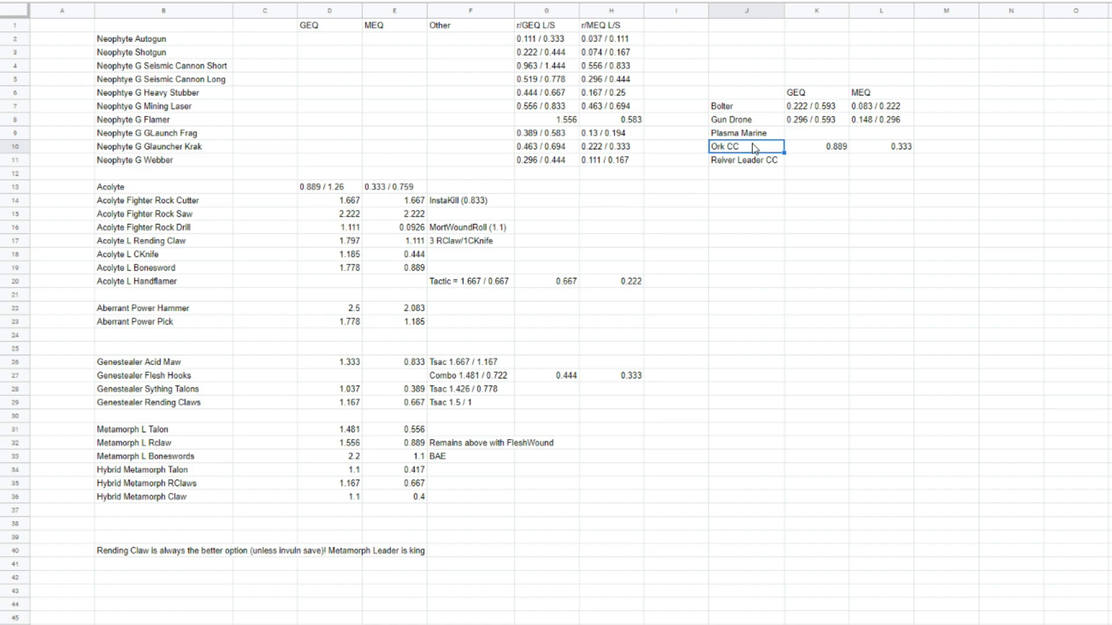
click(755, 135)
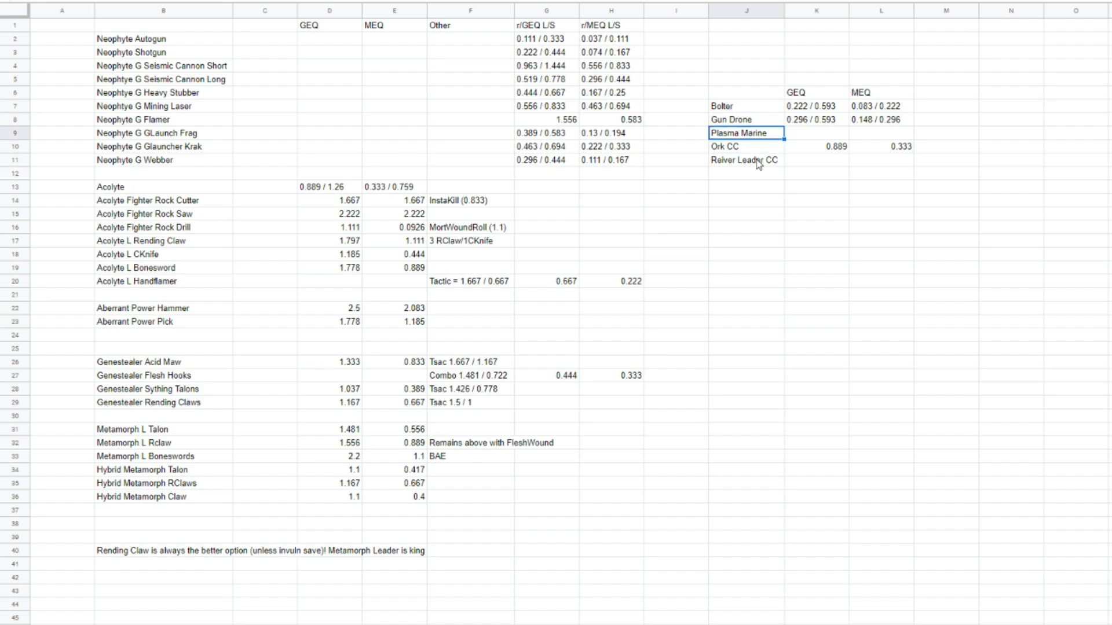
click(756, 161)
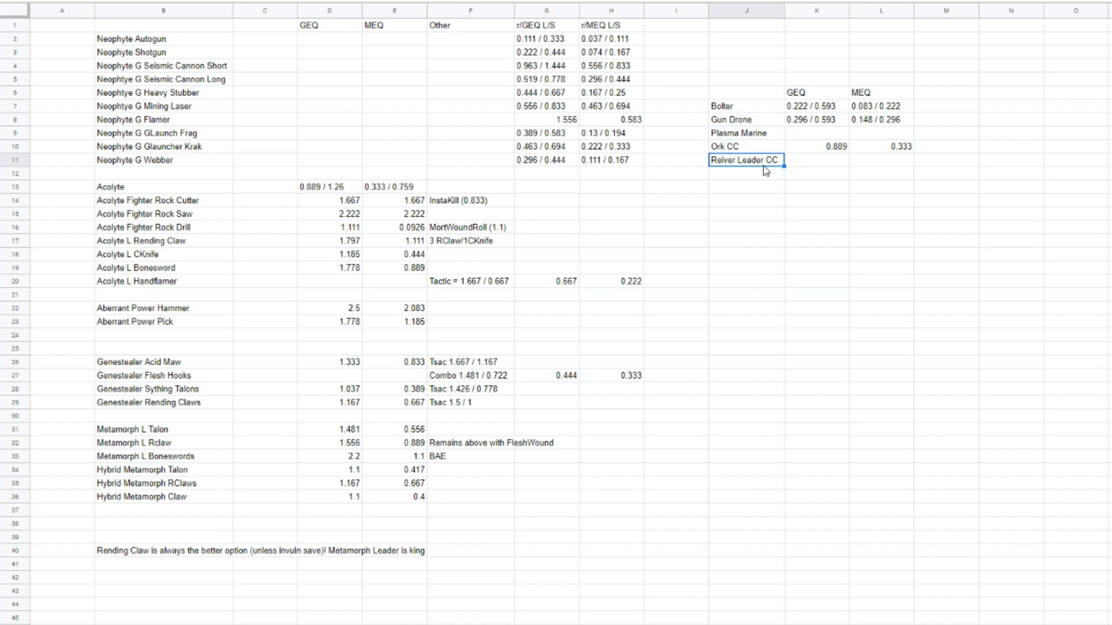
click(751, 98)
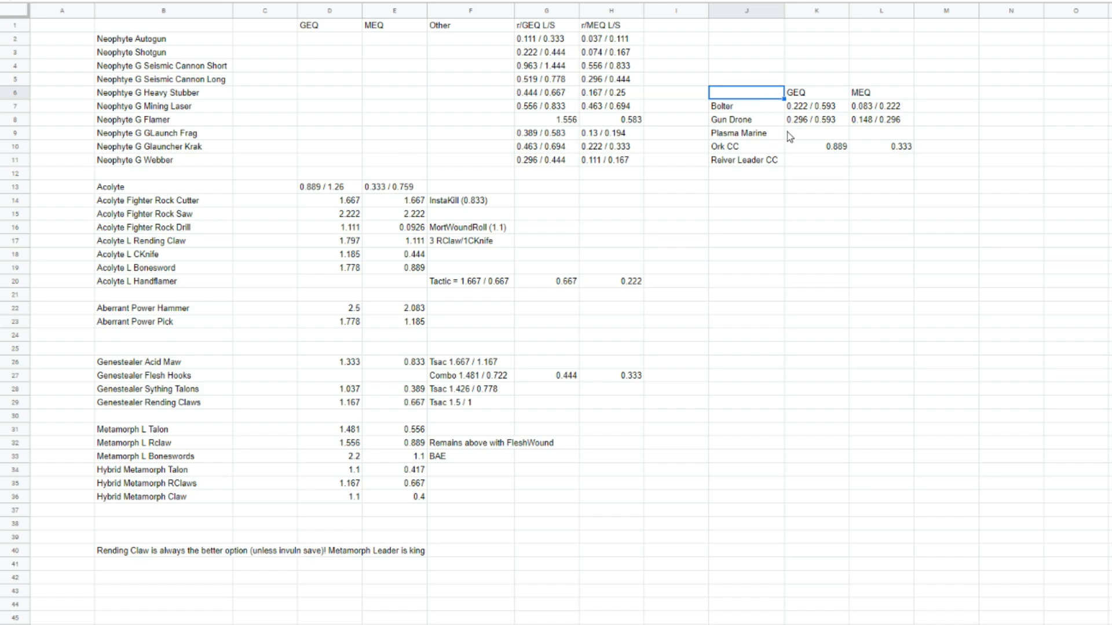
drag(834, 108, 882, 160)
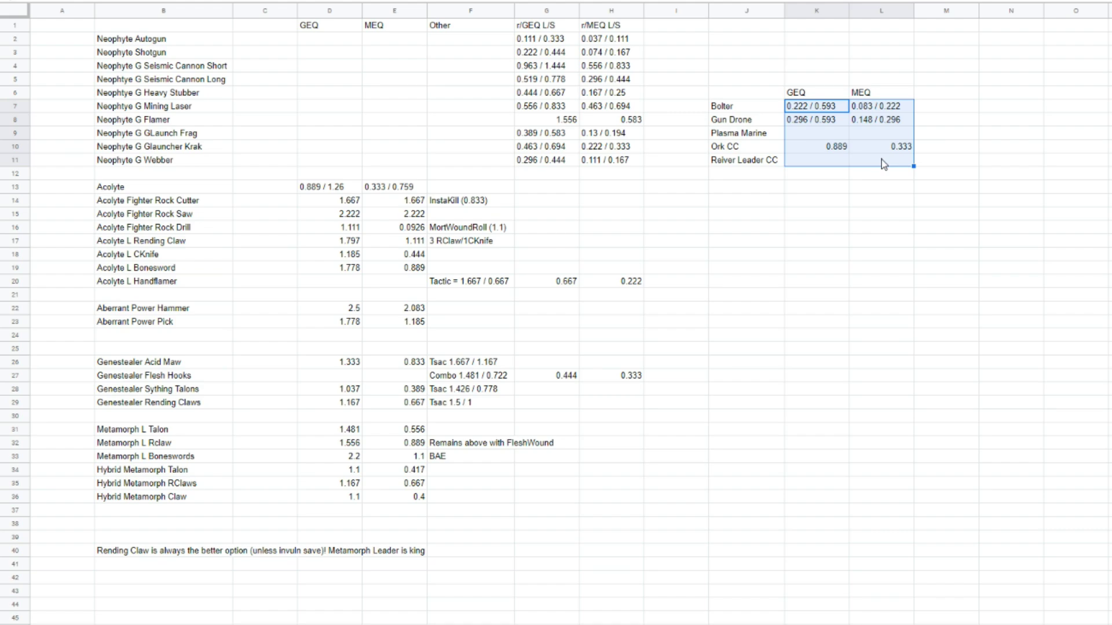
Compare the Neophyte Autogun's ranged damage values with the Bolter's GEQ and MEQ values
click(148, 38)
drag(165, 40, 605, 45)
click(611, 39)
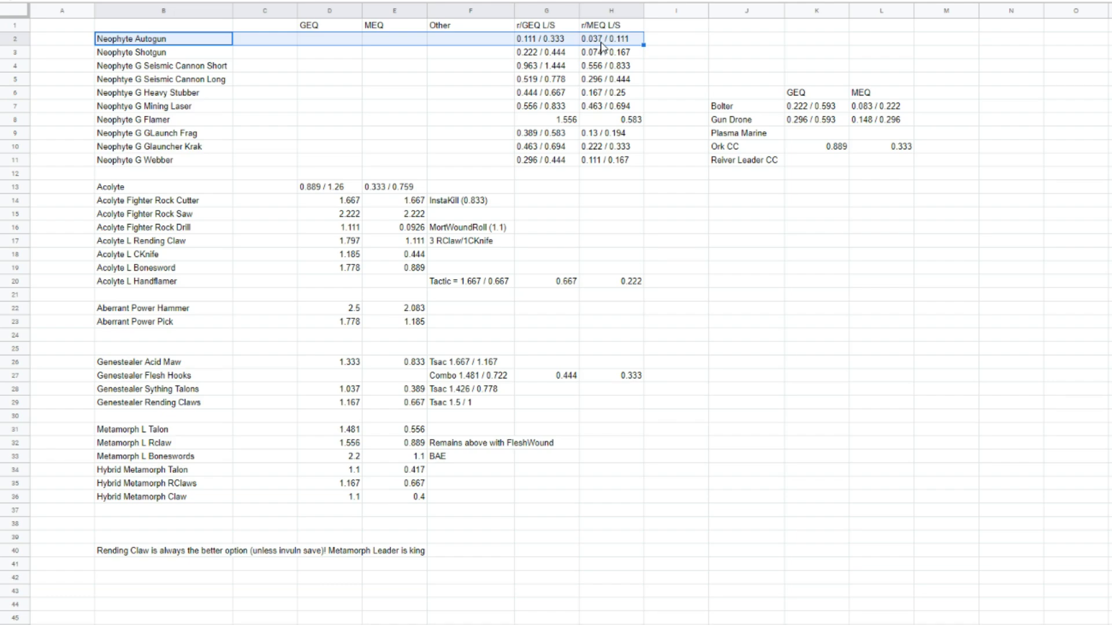
click(806, 111)
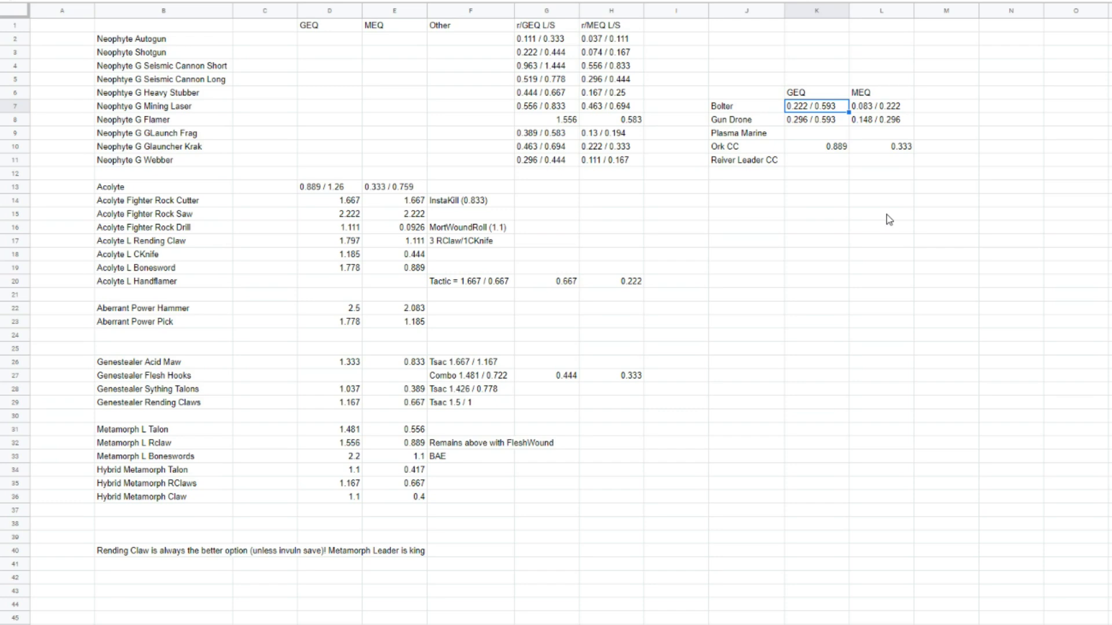
click(893, 109)
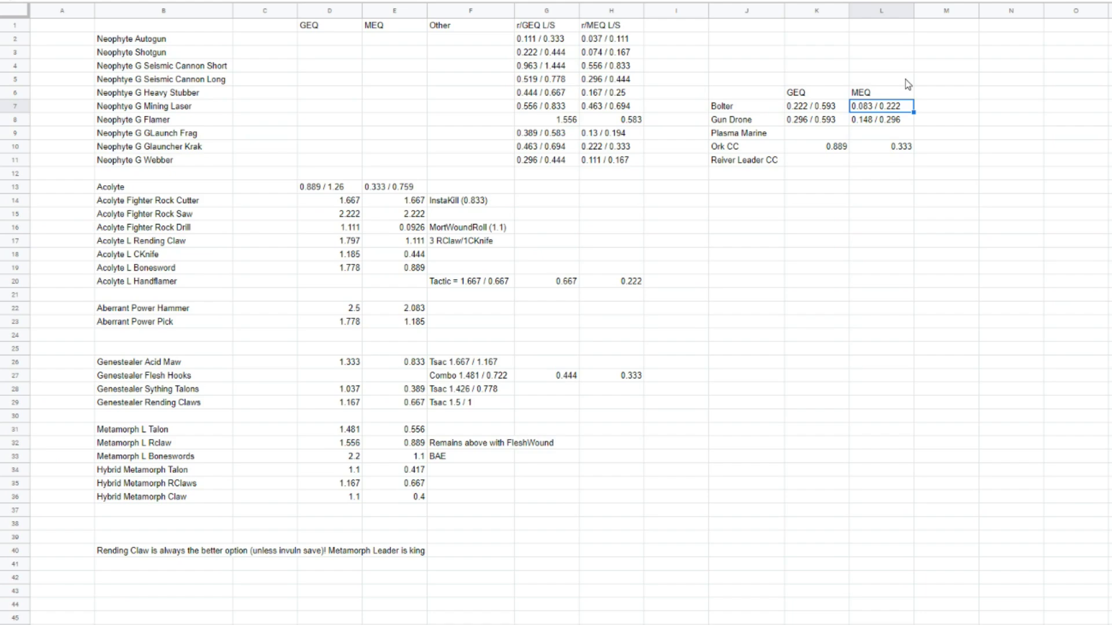
Compare the GEQ damage of the basic Acolyte, the Acolyte Fighter Rock Saw and the Metamorph L Boneswords
click(344, 189)
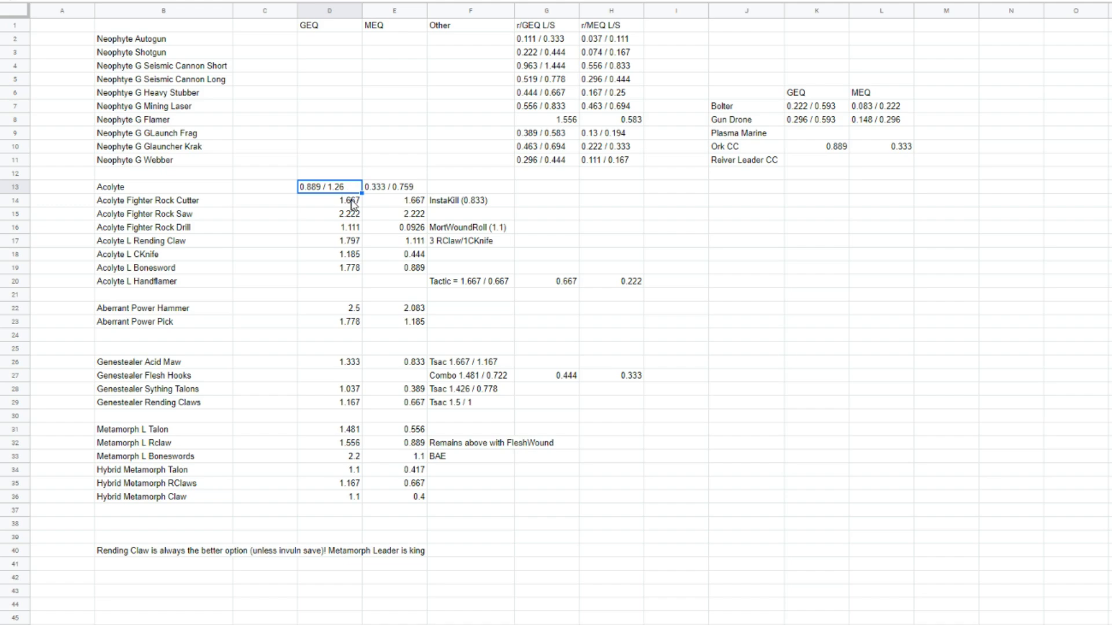
click(345, 219)
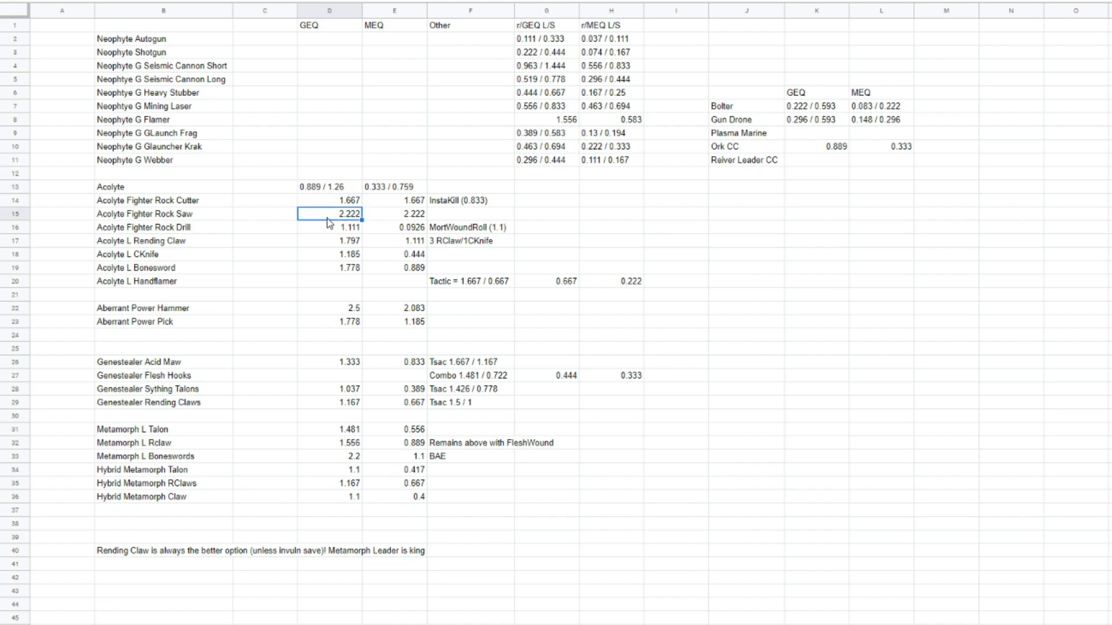
click(326, 457)
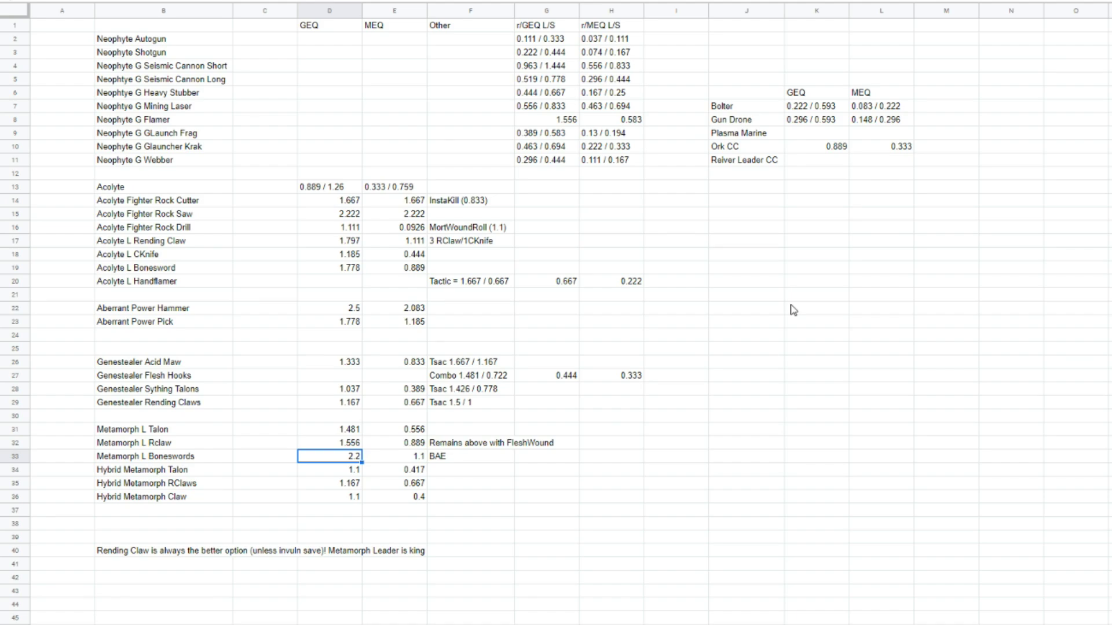
Compare the Aberrant Power Hammer's GEQ and MEQ damage with the Metamorph L Boneswords' GEQ damage
click(218, 312)
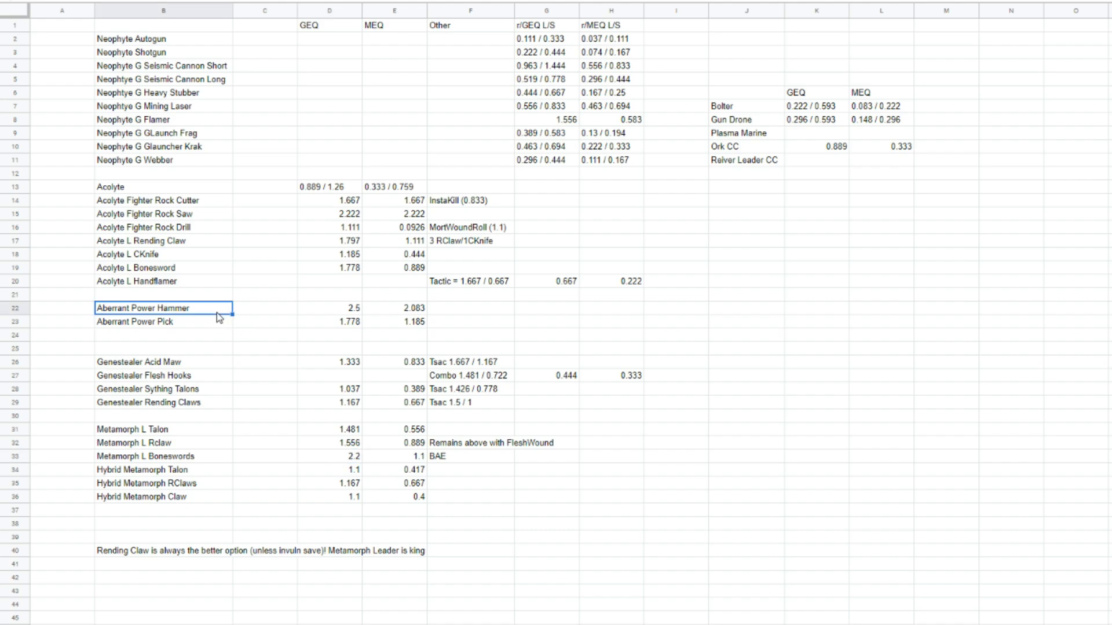
click(317, 311)
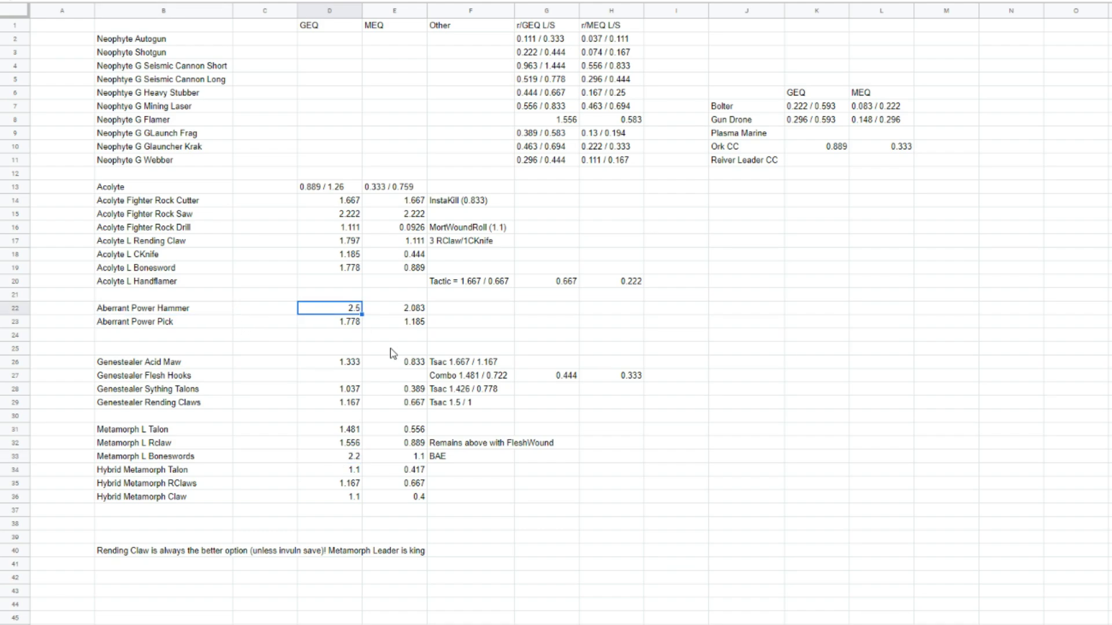
click(386, 312)
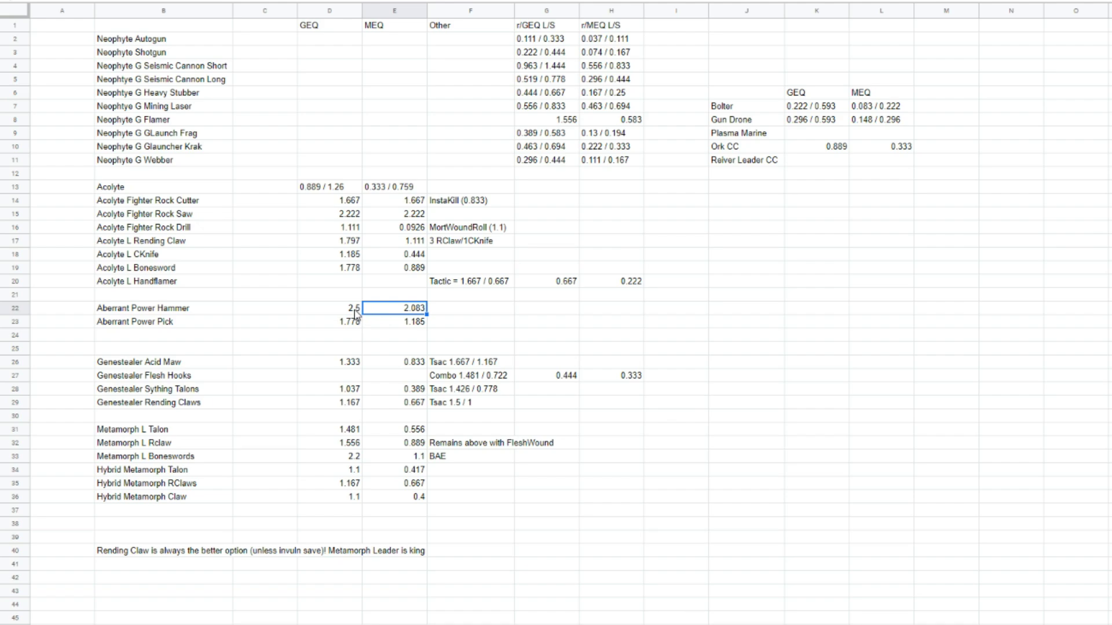
click(355, 314)
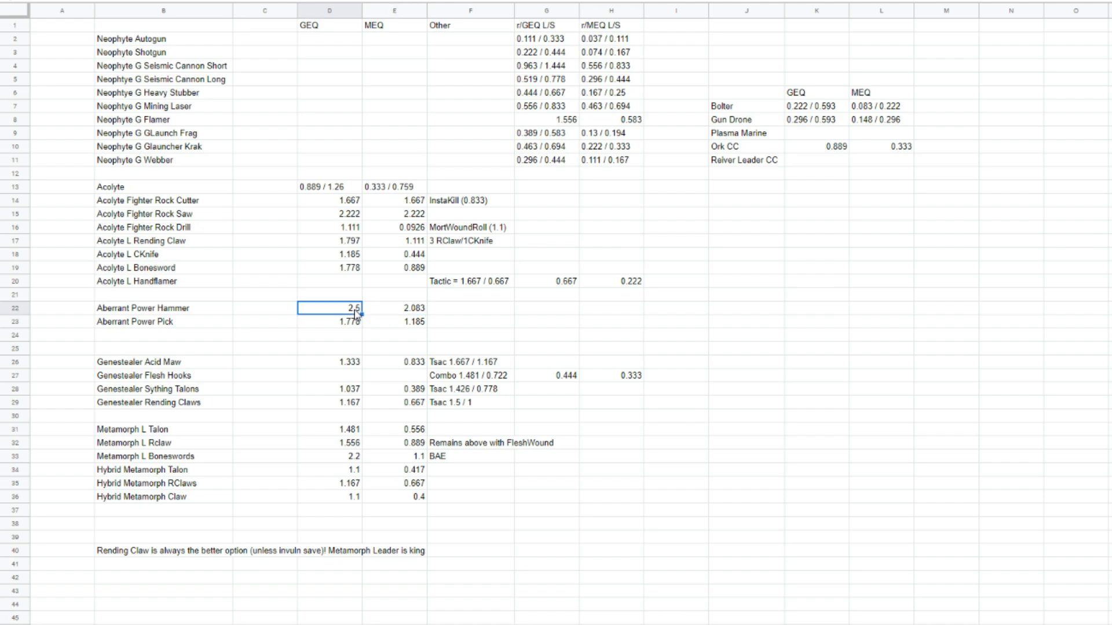
click(403, 313)
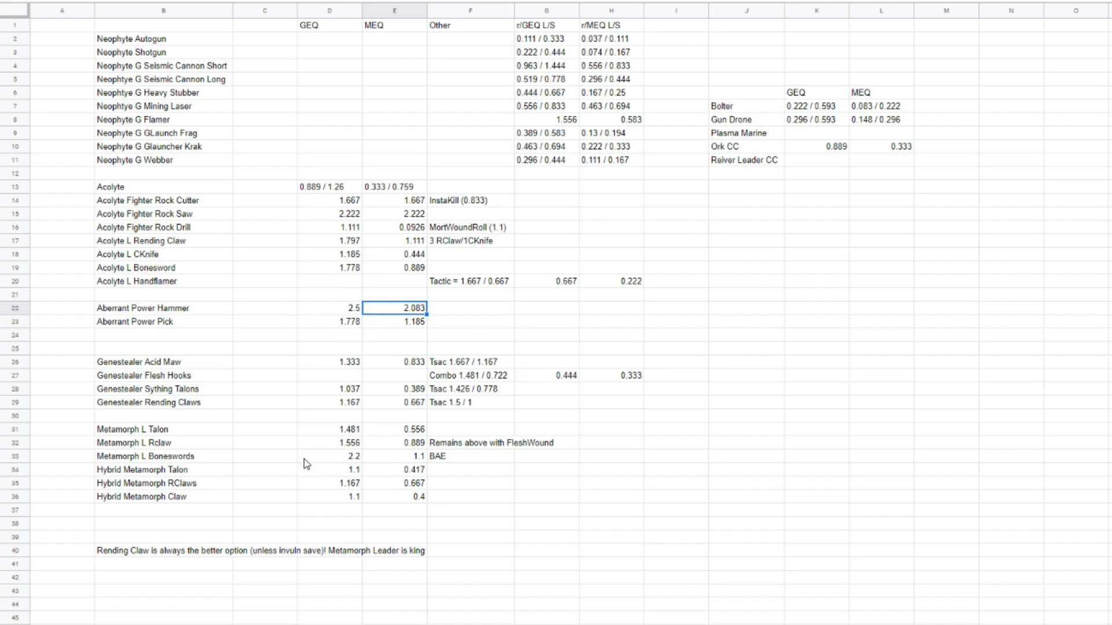
click(330, 461)
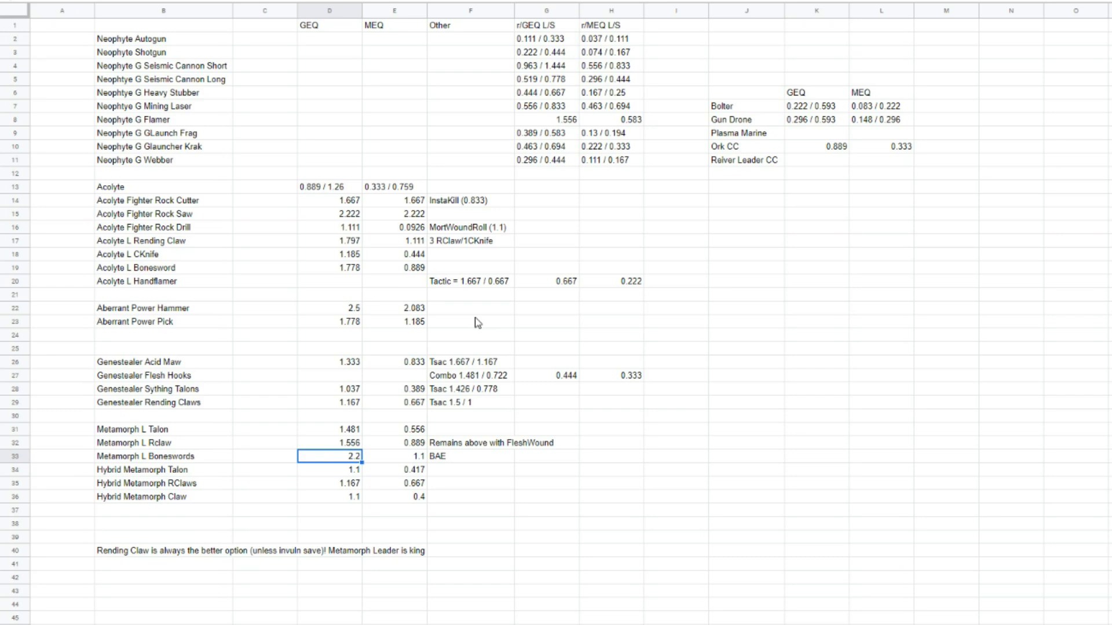
click(459, 313)
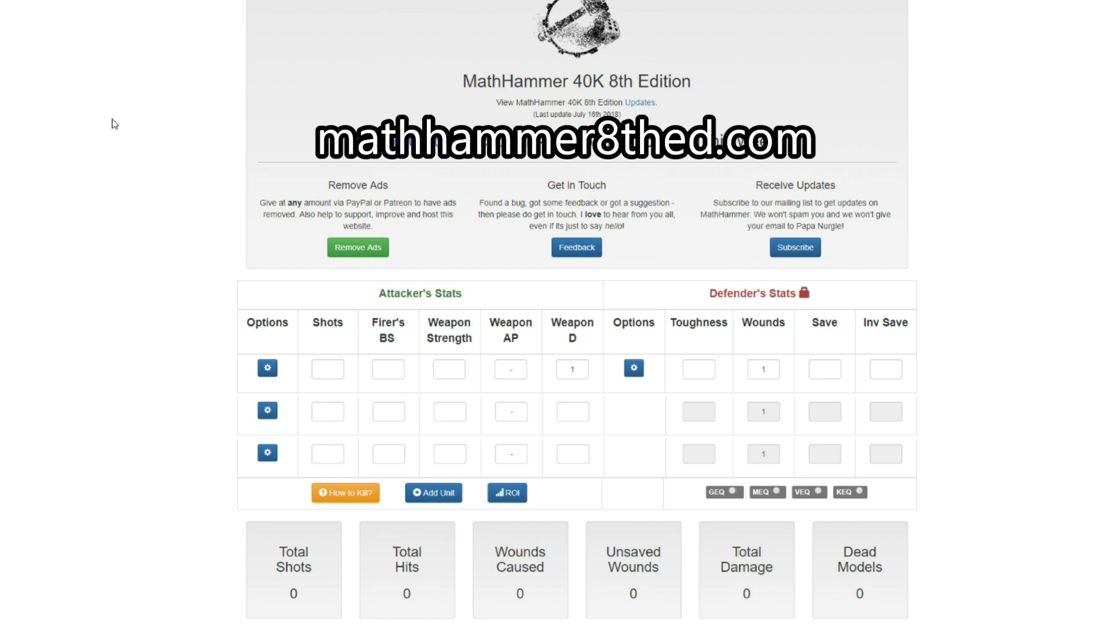
Enter the first attacker row with 1 shot, Firer's BS 4 and Weapon Strength 4, leaving AP empty
scroll(157, 136, down, 1)
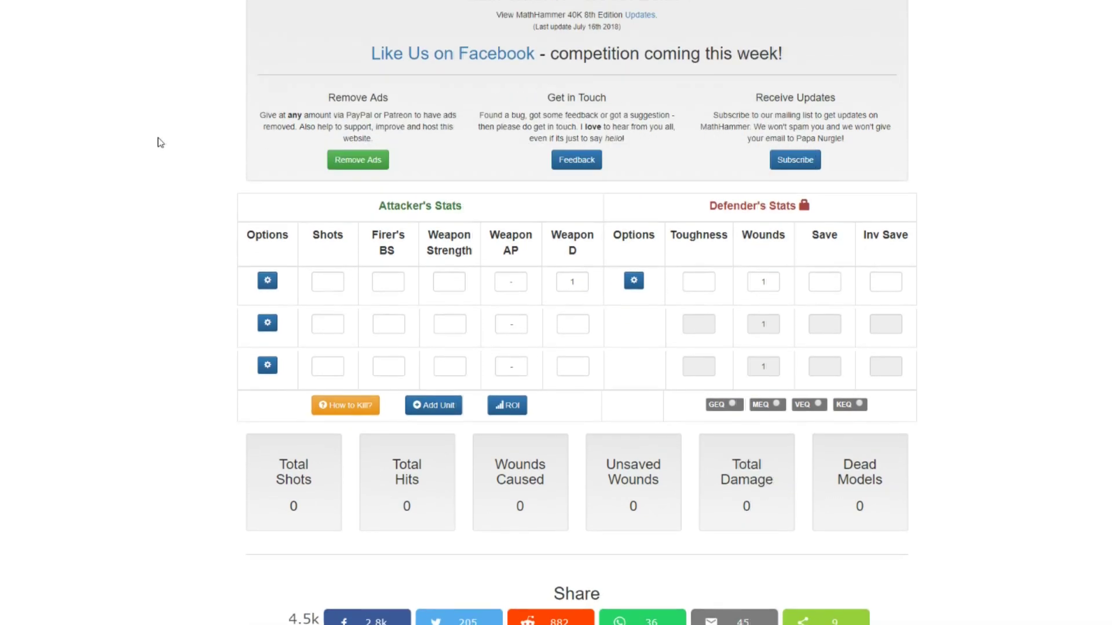
scroll(186, 320, down, 1)
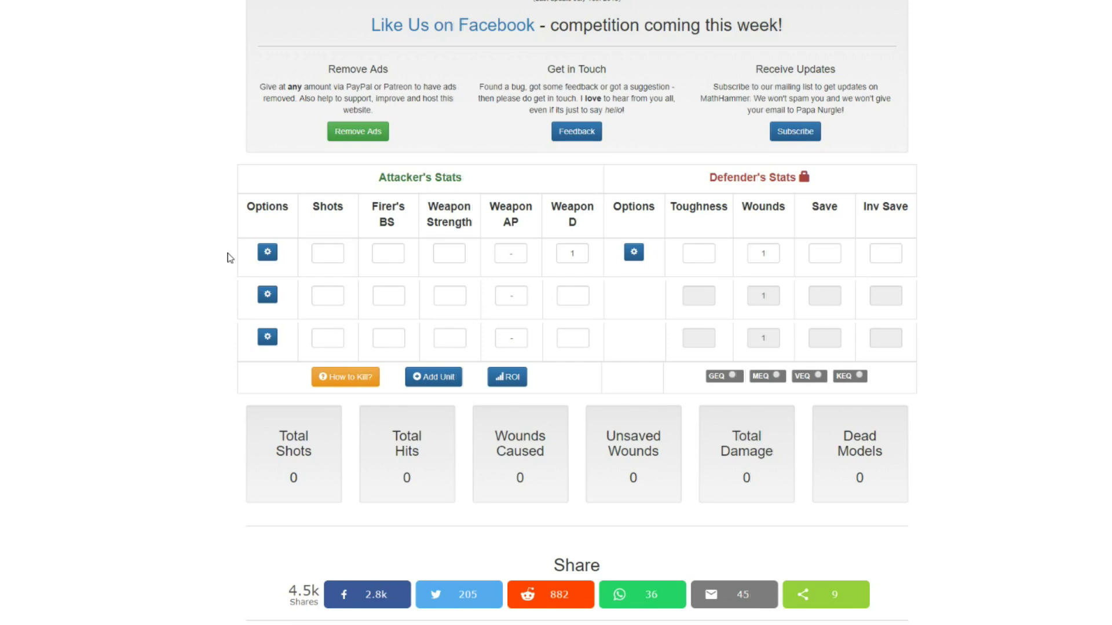
click(341, 260)
text(1)
click(390, 255)
text(3)
double_click(386, 254)
text(4)
click(462, 253)
text(4)
click(512, 254)
Compare the GEQ and MEQ defender profiles, finishing with GEQ as the selected target
click(732, 377)
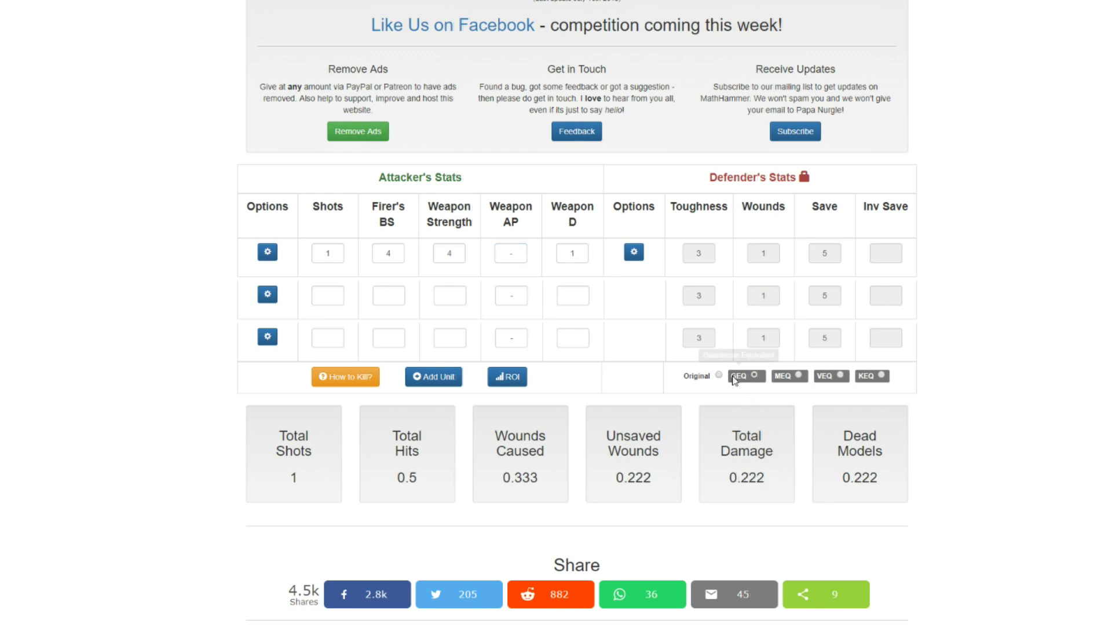
click(803, 377)
click(754, 378)
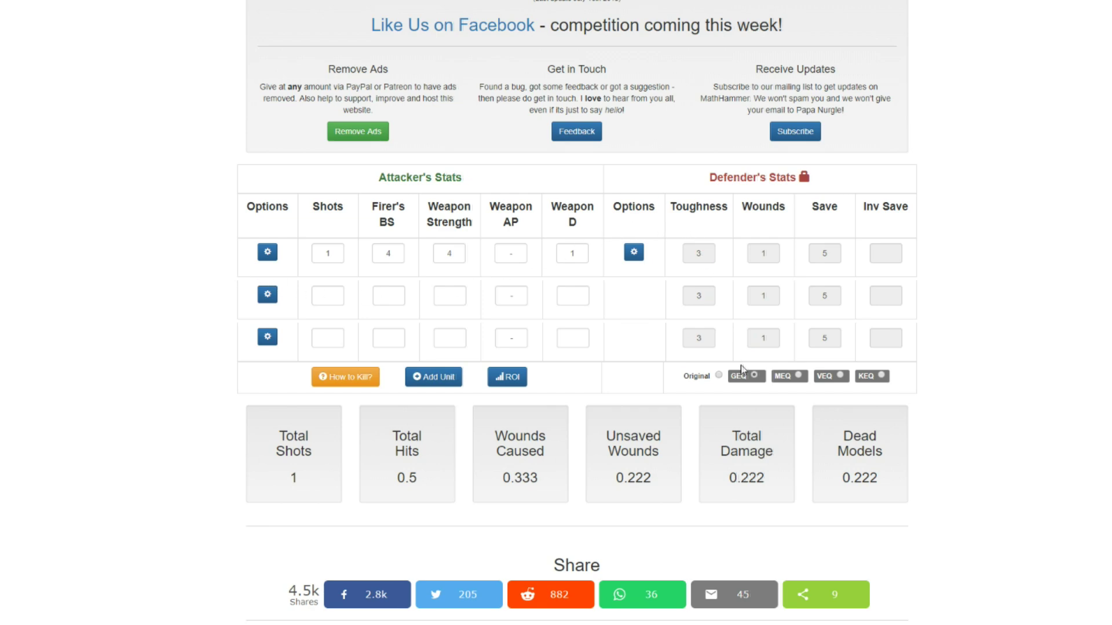
click(798, 379)
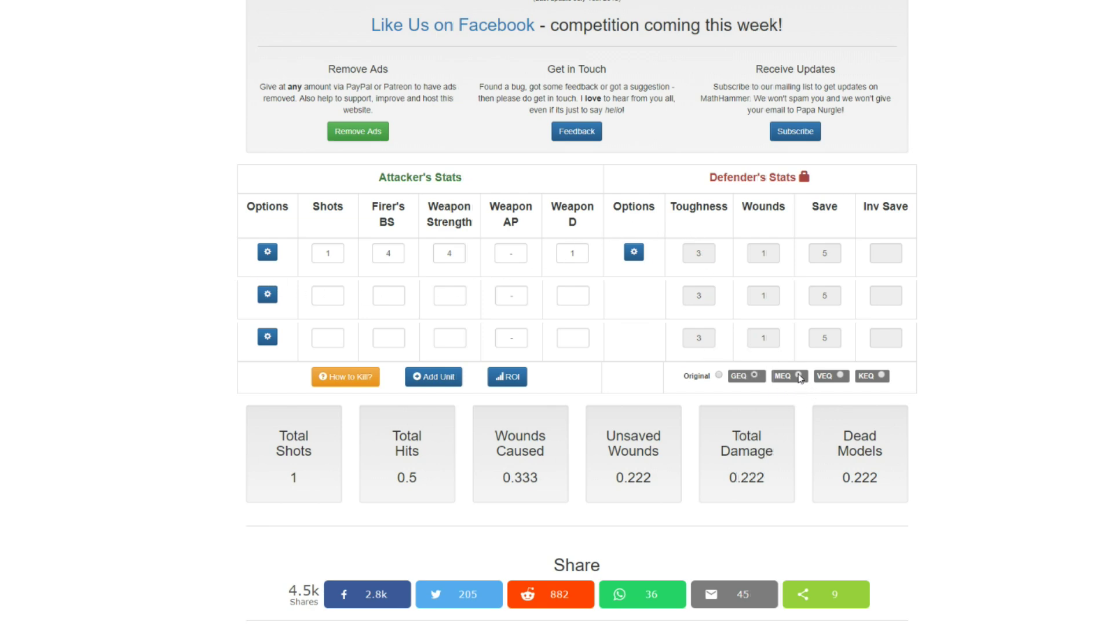
click(756, 377)
Examine the Total Damage and Dead Models results for the single shot against GEQ
drag(725, 440, 771, 491)
click(838, 460)
drag(844, 434, 876, 474)
click(874, 472)
drag(733, 436, 771, 479)
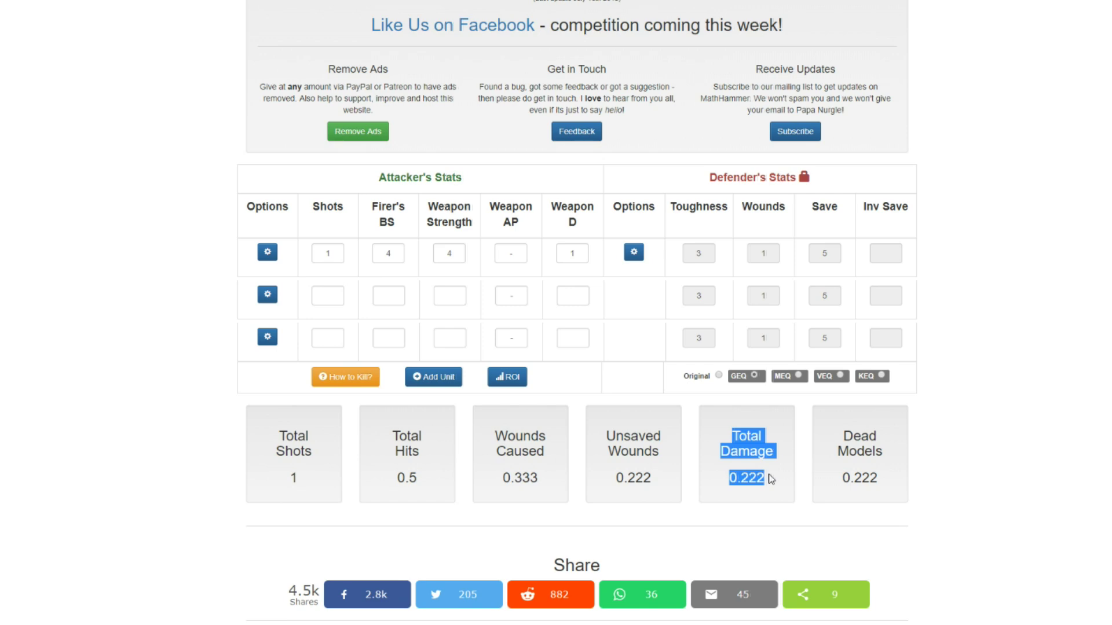
click(728, 435)
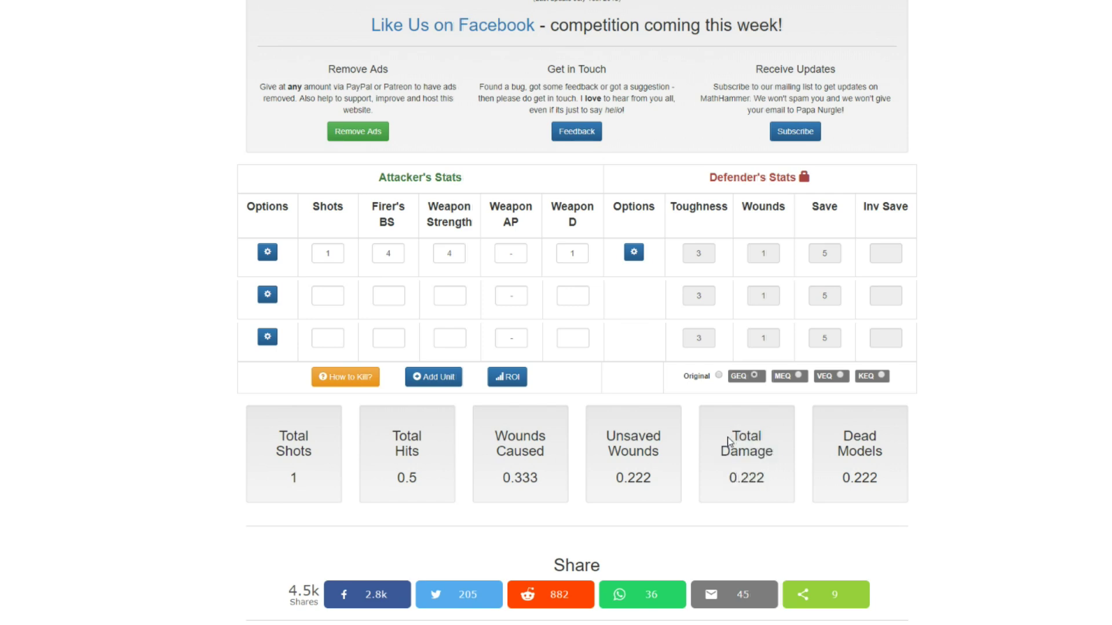
Change the first attacker row to 2 shots with Firer's BS 3
double_click(339, 253)
text(2)
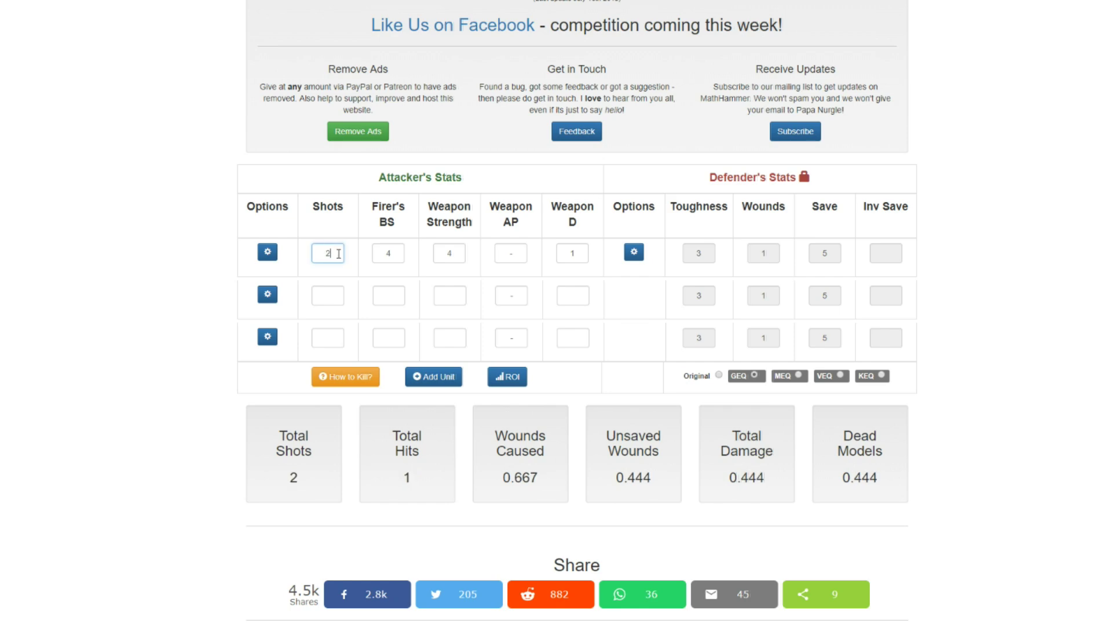
double_click(390, 252)
text(3)
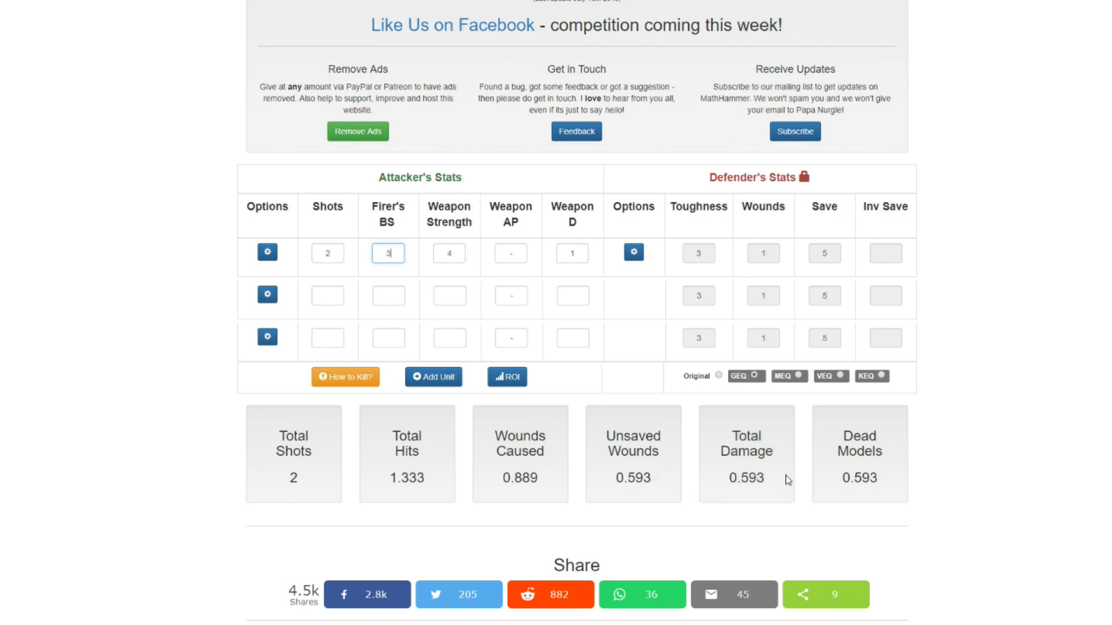
Examine the Total Damage result against GEQ and trace it through Total Shots, Total Hits and Wounds Caused
double_click(761, 478)
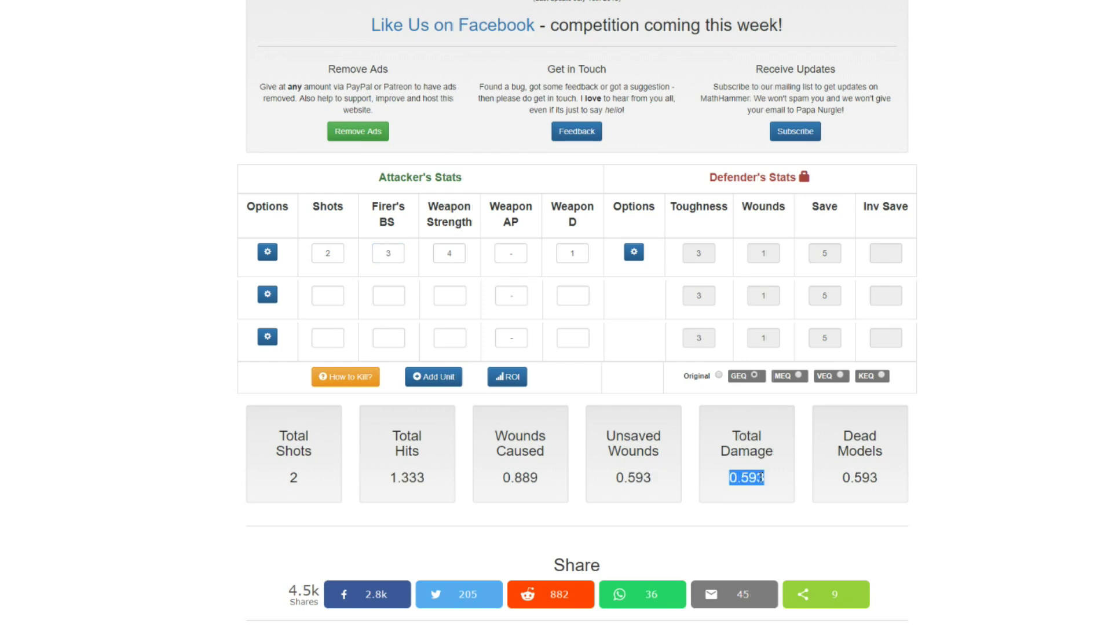
click(979, 452)
double_click(745, 472)
click(276, 471)
drag(292, 453, 299, 479)
click(299, 479)
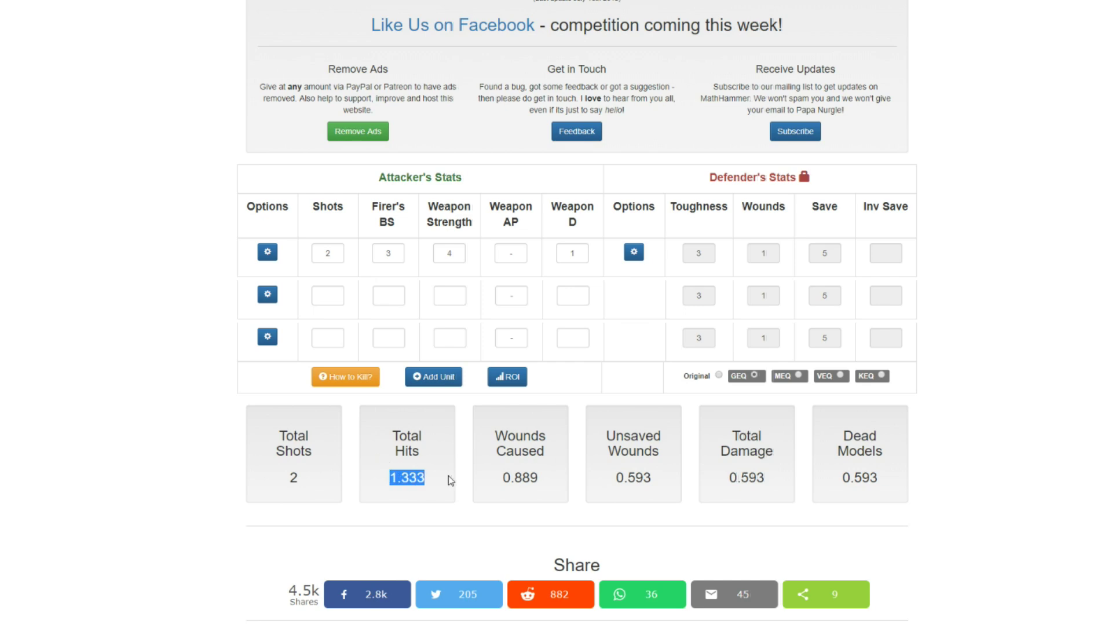
double_click(518, 476)
click(734, 481)
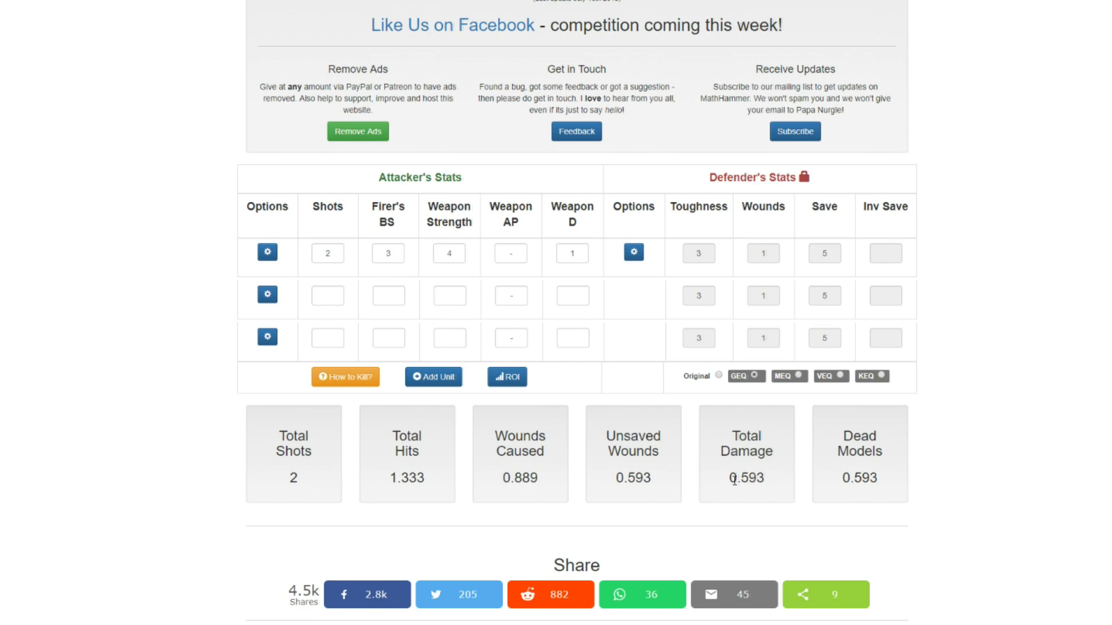
Select the MEQ defender profile as the target for the two-shot attack
scroll(1017, 124, up, 2)
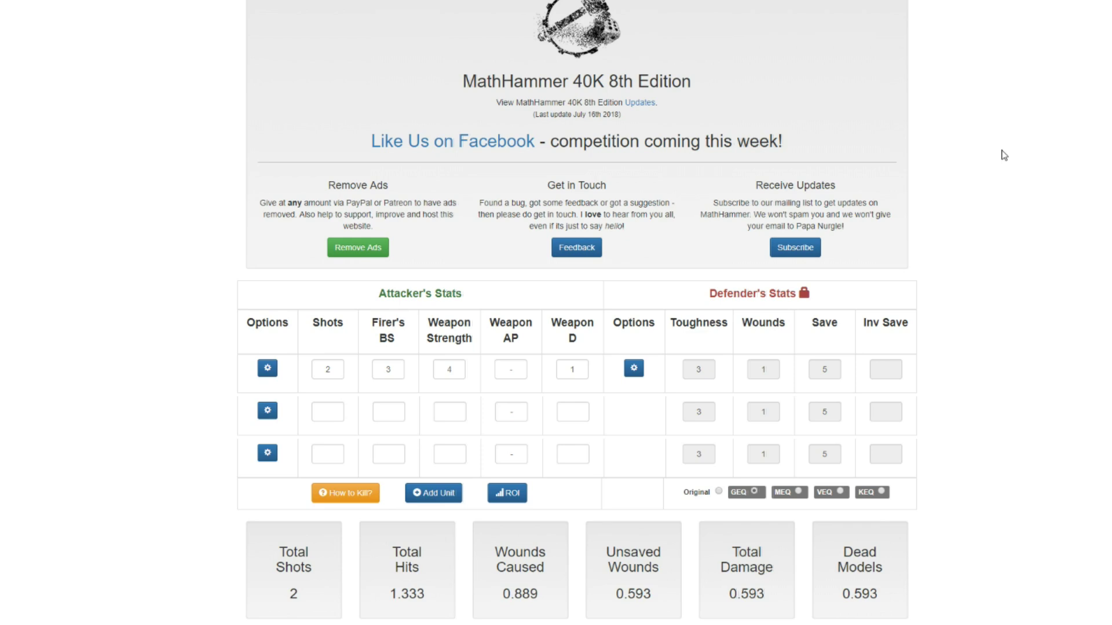
scroll(1004, 155, down, 6)
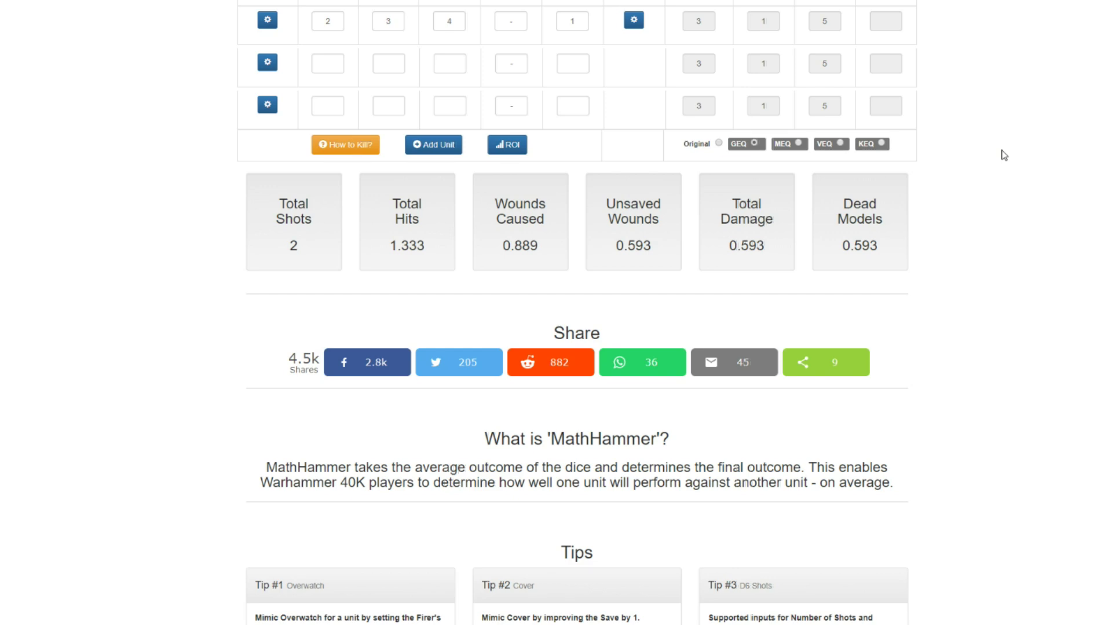
scroll(1023, 256, up, 2)
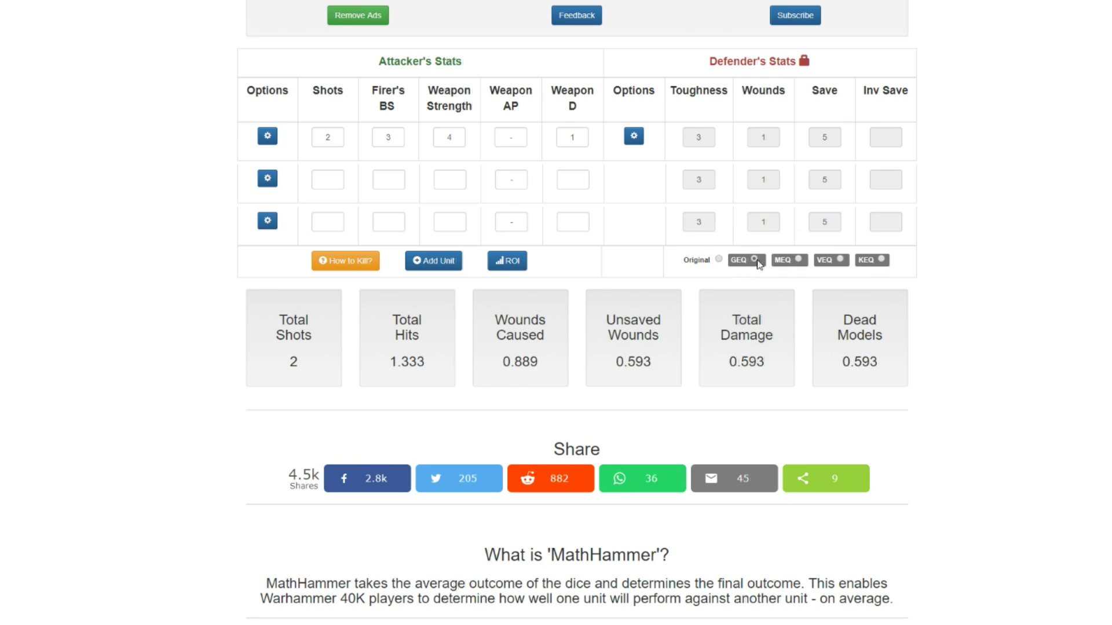
click(799, 260)
Switch to the damage spreadsheet and review the concluding note on Rending Claw and Metamorph Leader below the tables
key(ctrl+Tab)
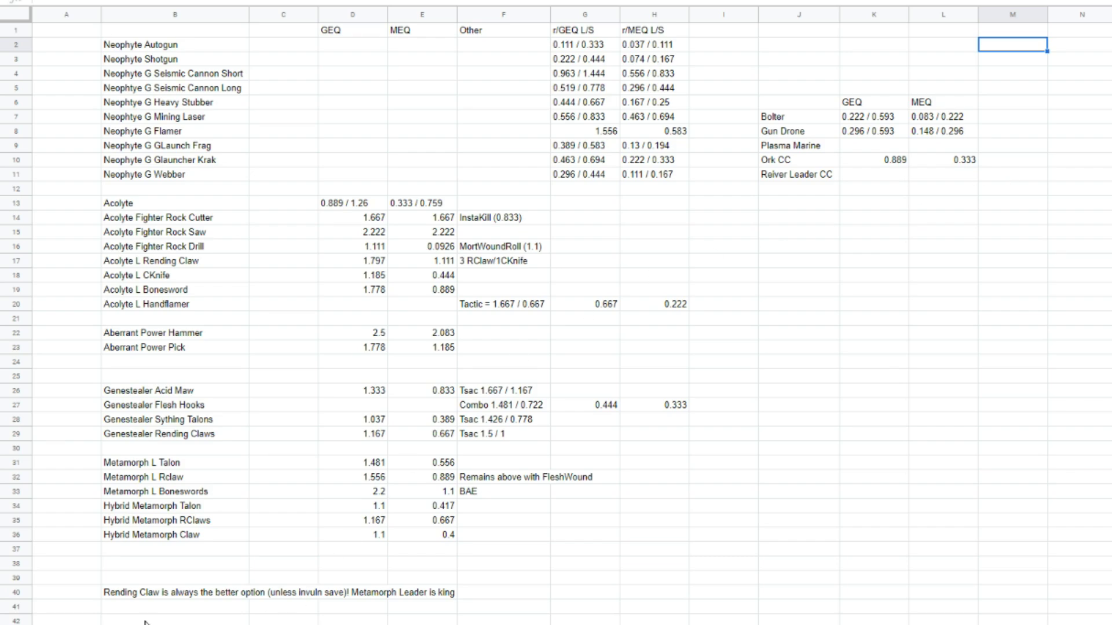
click(151, 599)
mouse_move(242, 598)
mouse_down()
mouse_move(441, 598)
mouse_move(237, 598)
mouse_up()
click(264, 581)
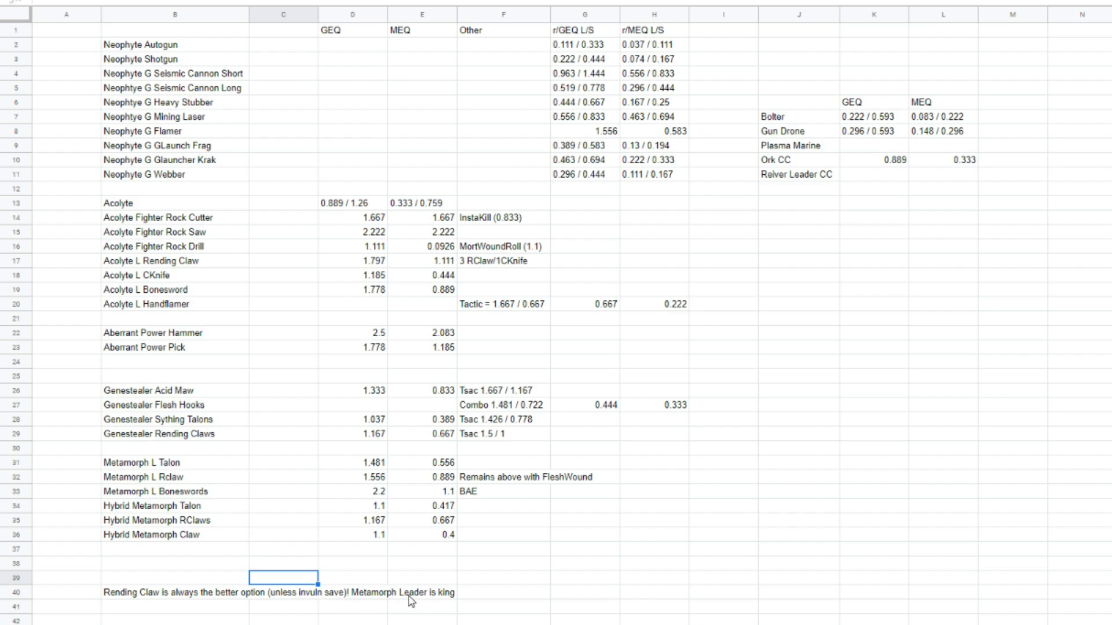
click(511, 595)
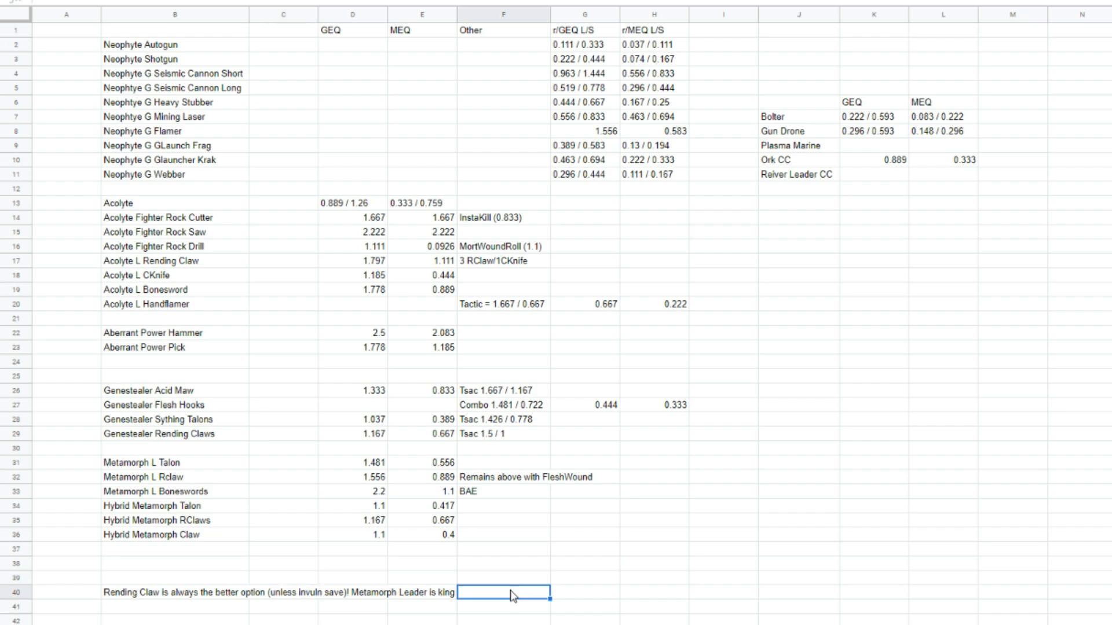